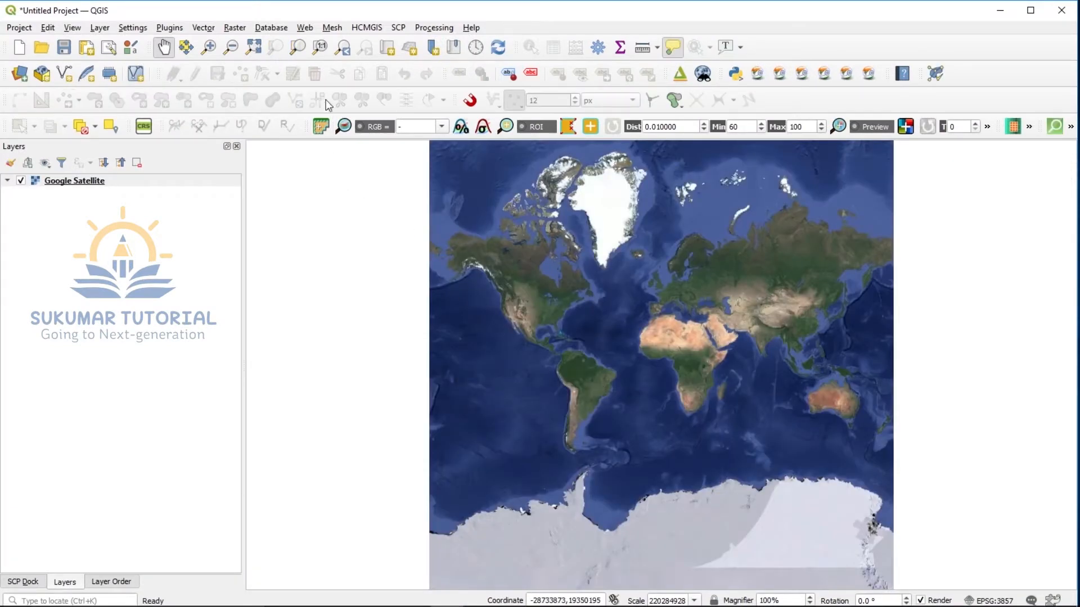
- Zoom the satellite map in from the world view to the southern Indian hill town with the green lake and racecourse
left_click(208, 47)
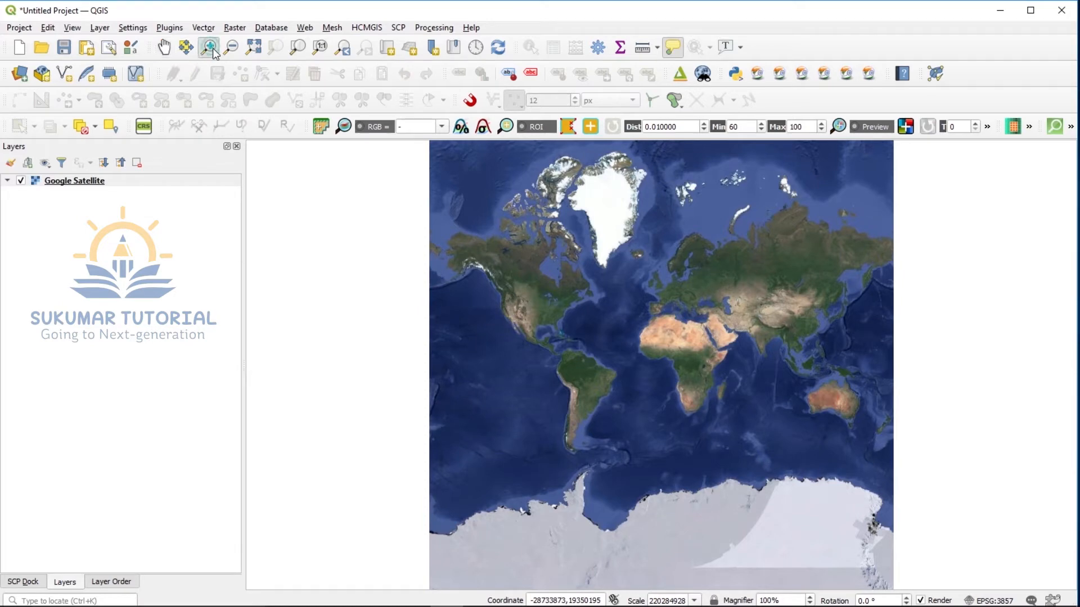
left_click_drag(750, 342, 767, 356)
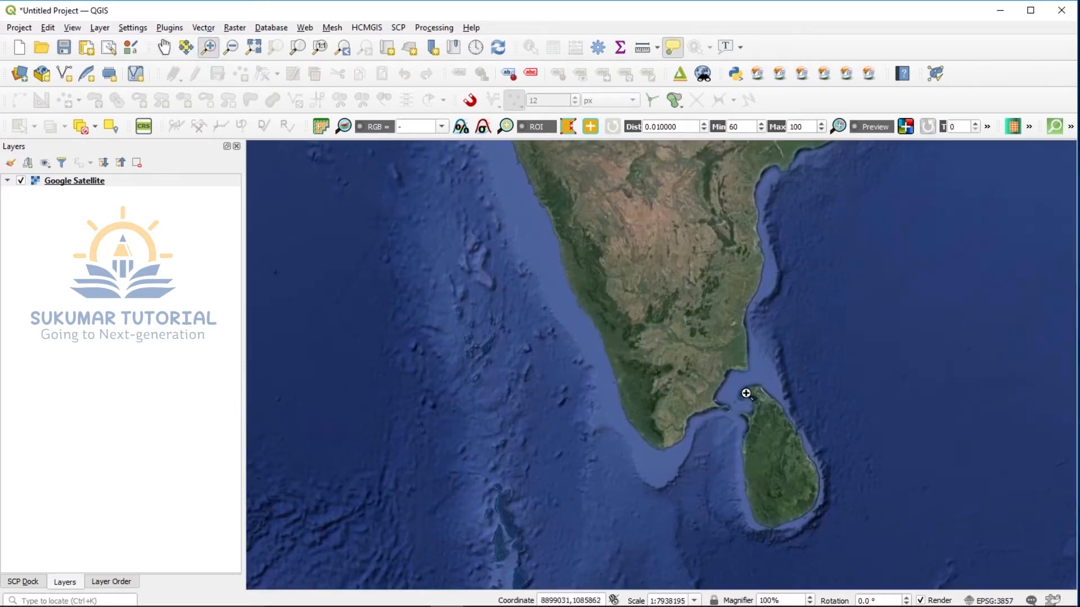
left_click(608, 313)
left_click_drag(629, 328, 646, 350)
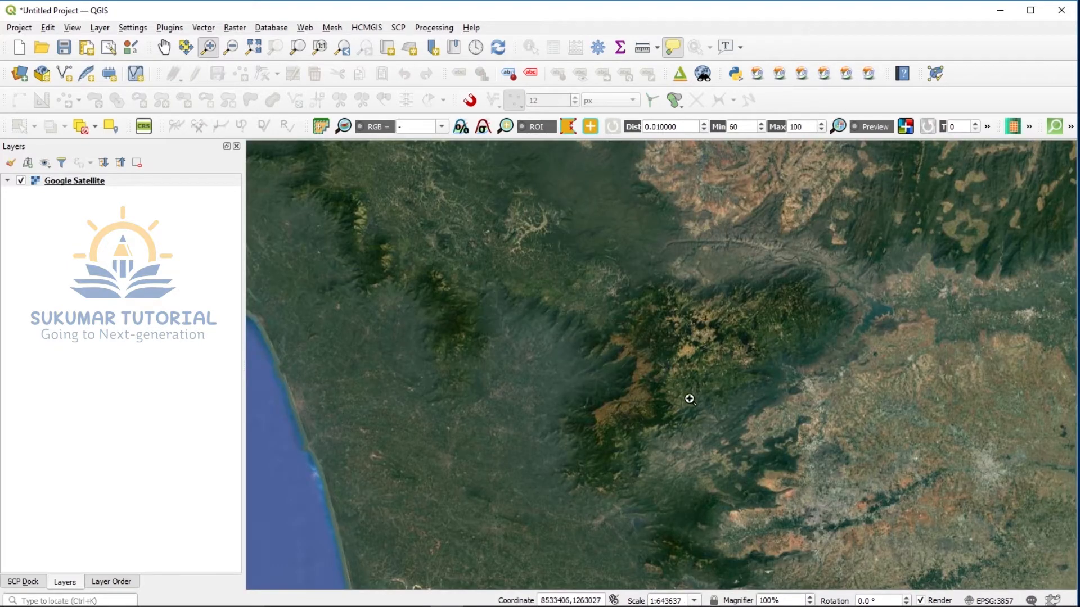
left_click_drag(657, 294, 732, 366)
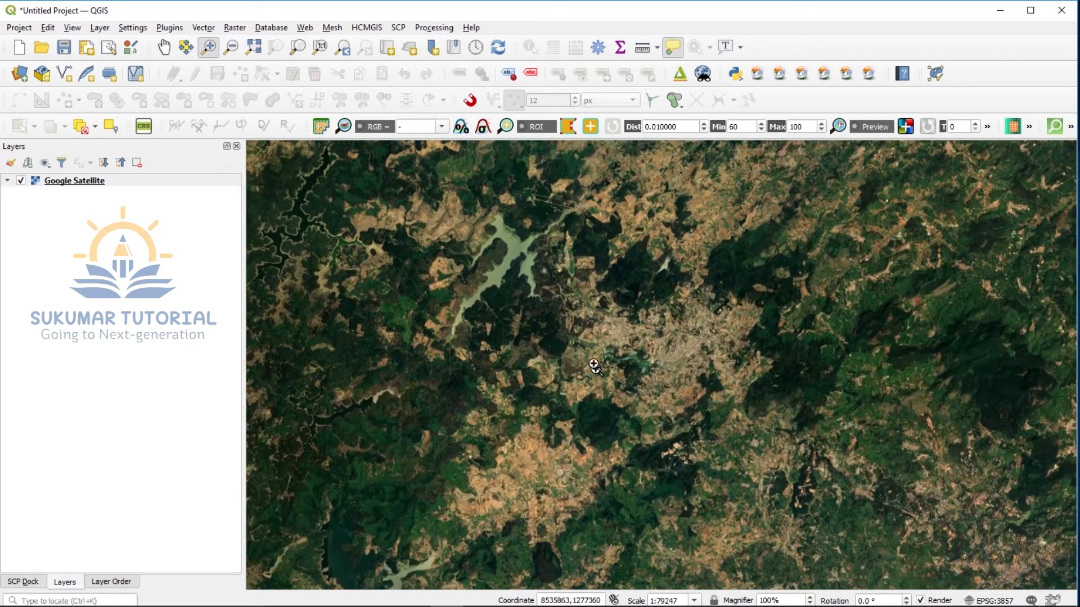
left_click_drag(604, 331, 684, 404)
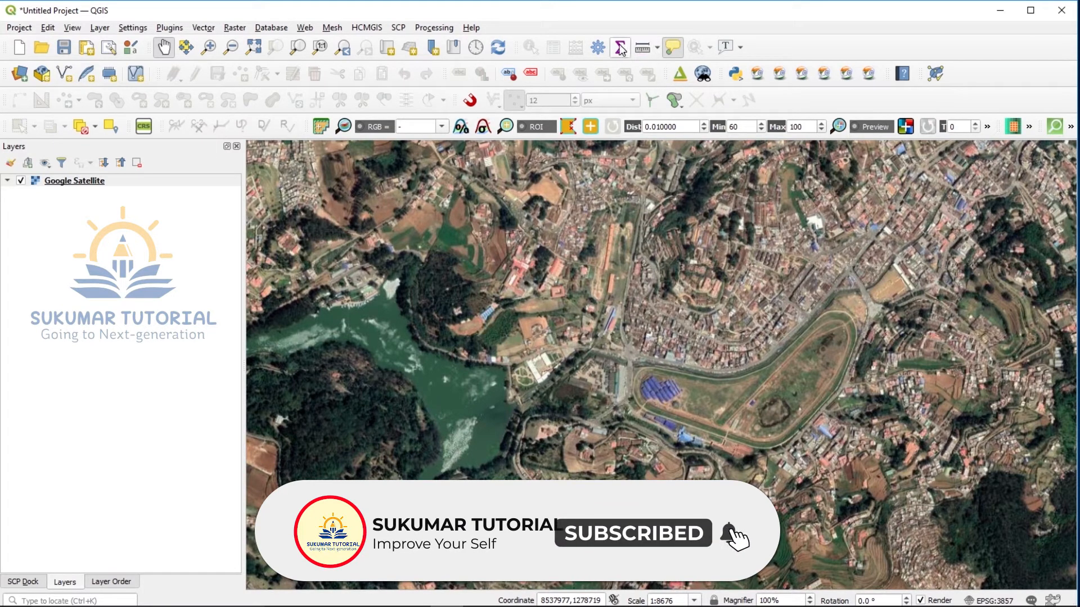
- Measure the ellipsoidal area of the racecourse east of the lake by tracing a closed polygon around its outer edge
left_click(657, 49)
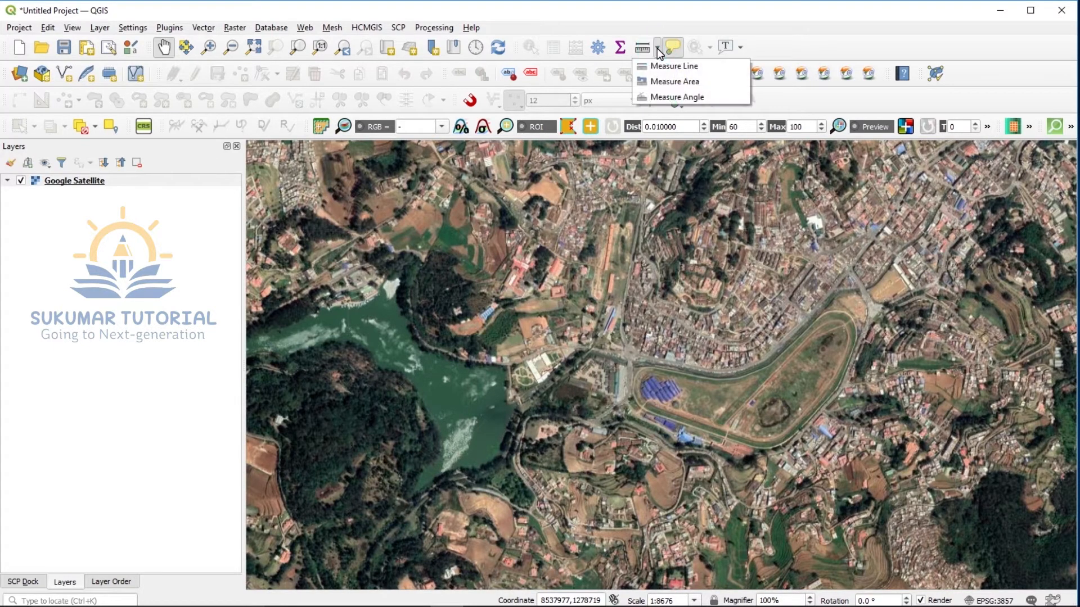
left_click(672, 82)
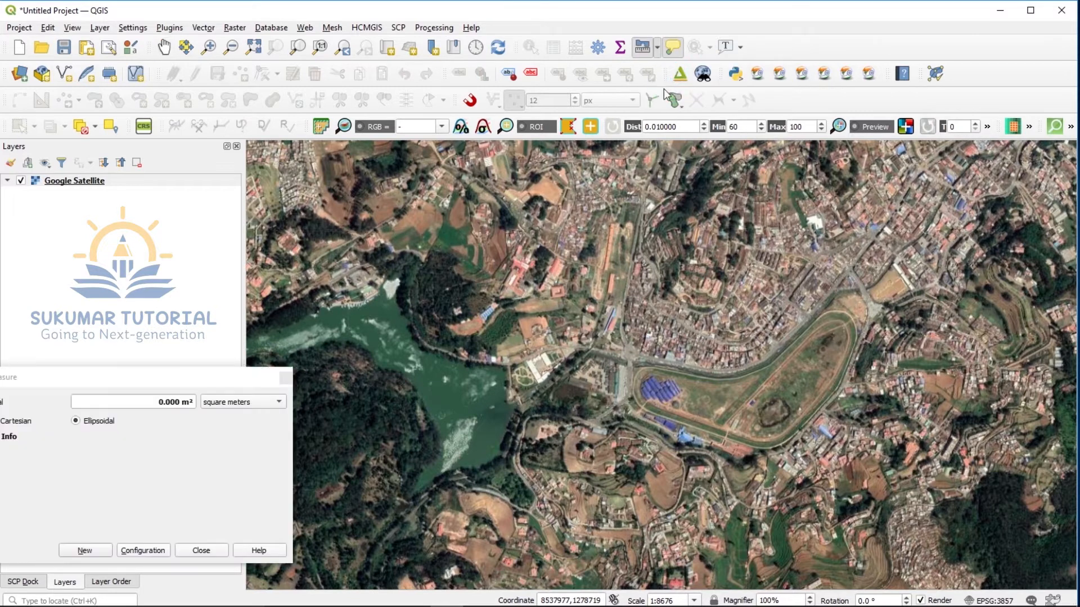
left_click_drag(211, 377, 252, 370)
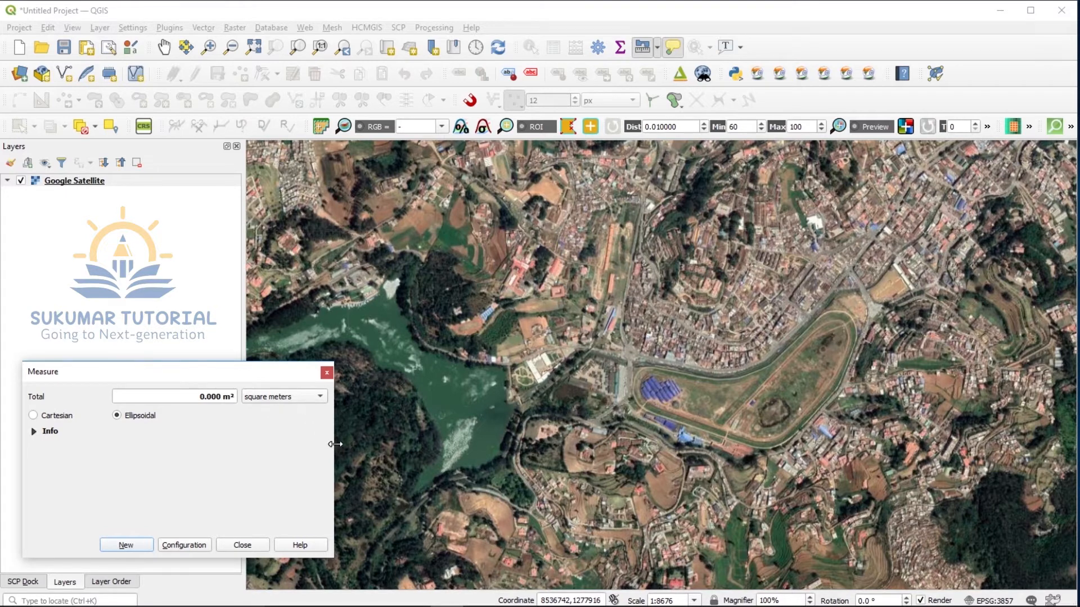
left_click(726, 438)
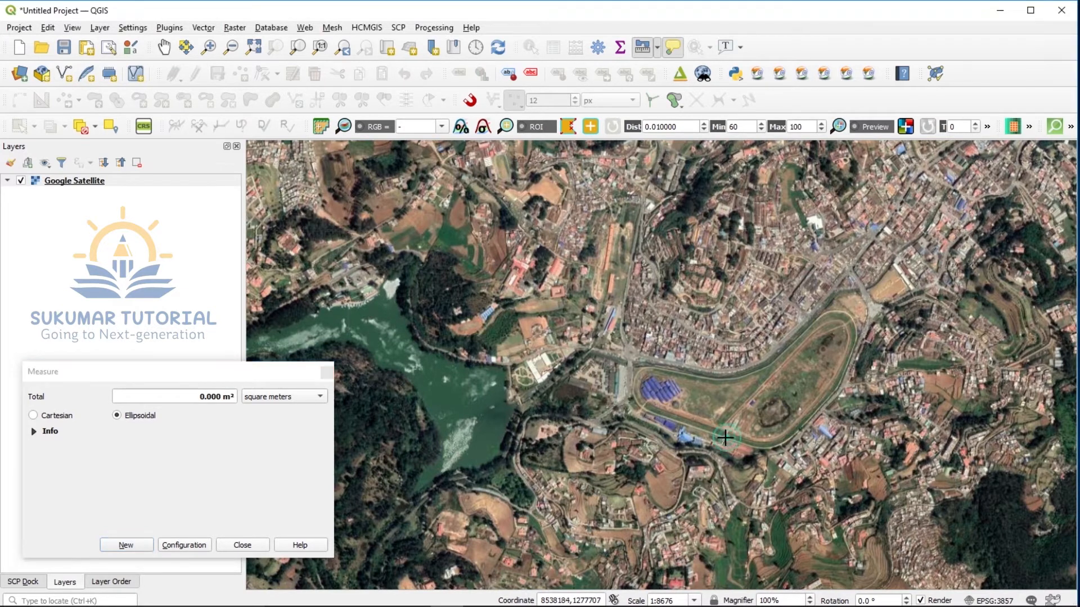
left_click(710, 432)
left_click(689, 426)
left_click(667, 418)
left_click(638, 403)
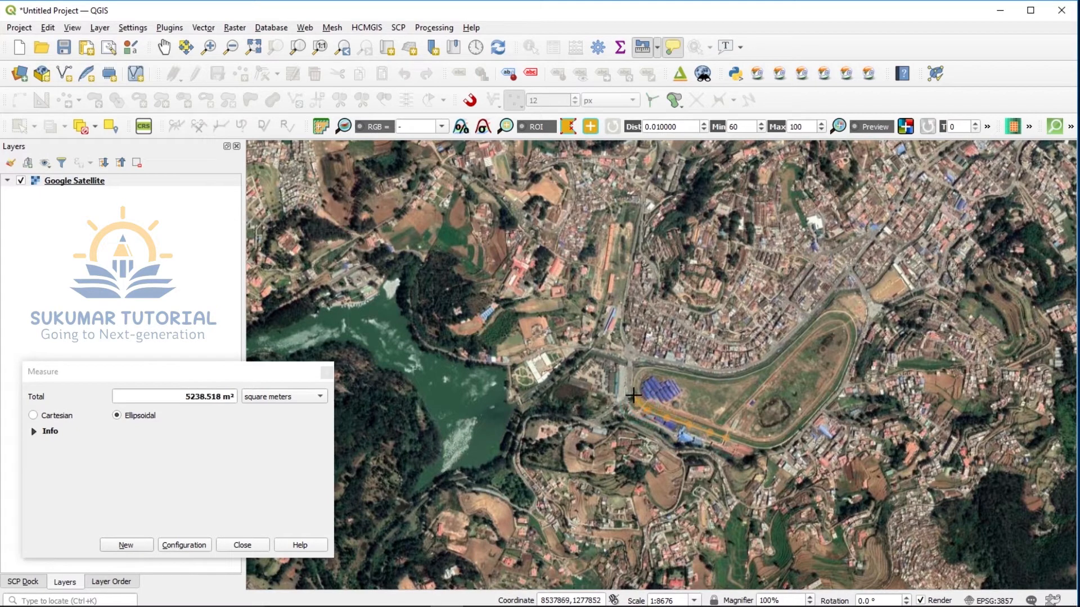
left_click(633, 370)
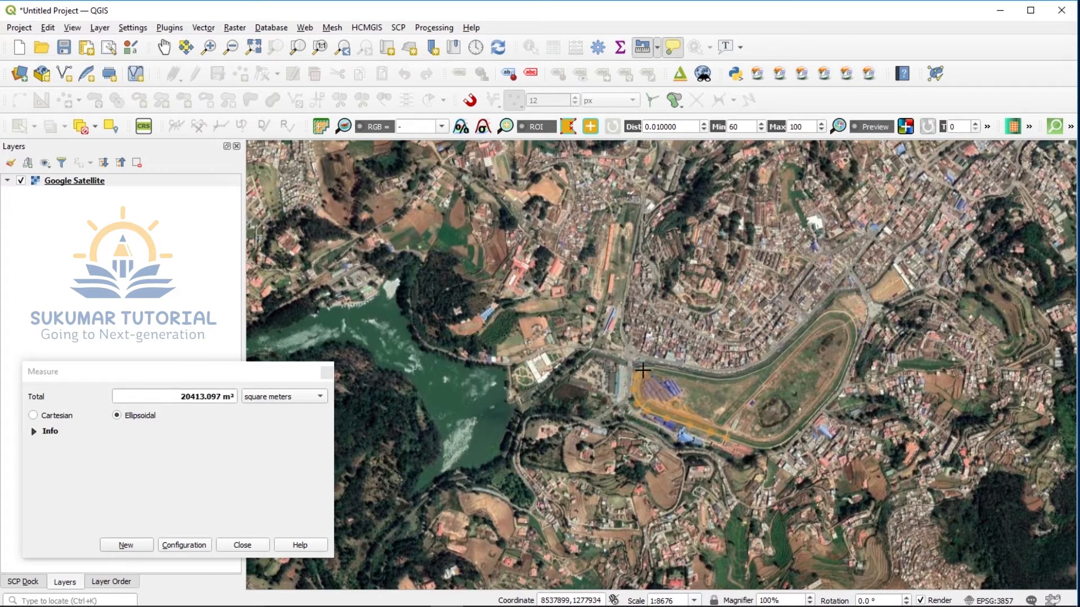
left_click(664, 369)
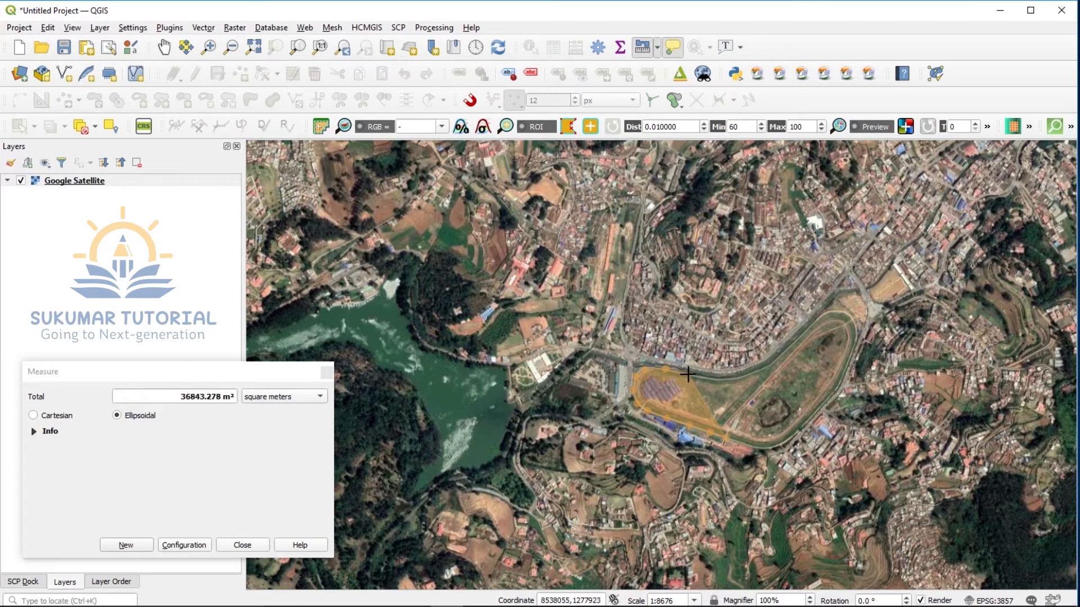
left_click(691, 375)
left_click(719, 381)
left_click(752, 377)
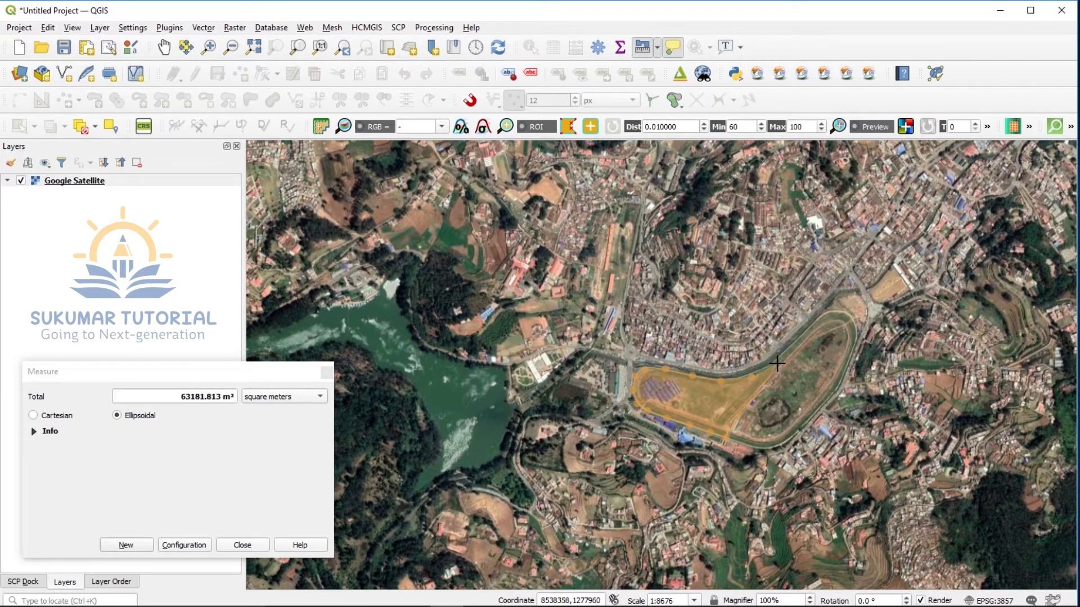
left_click(778, 359)
left_click(807, 330)
left_click(823, 318)
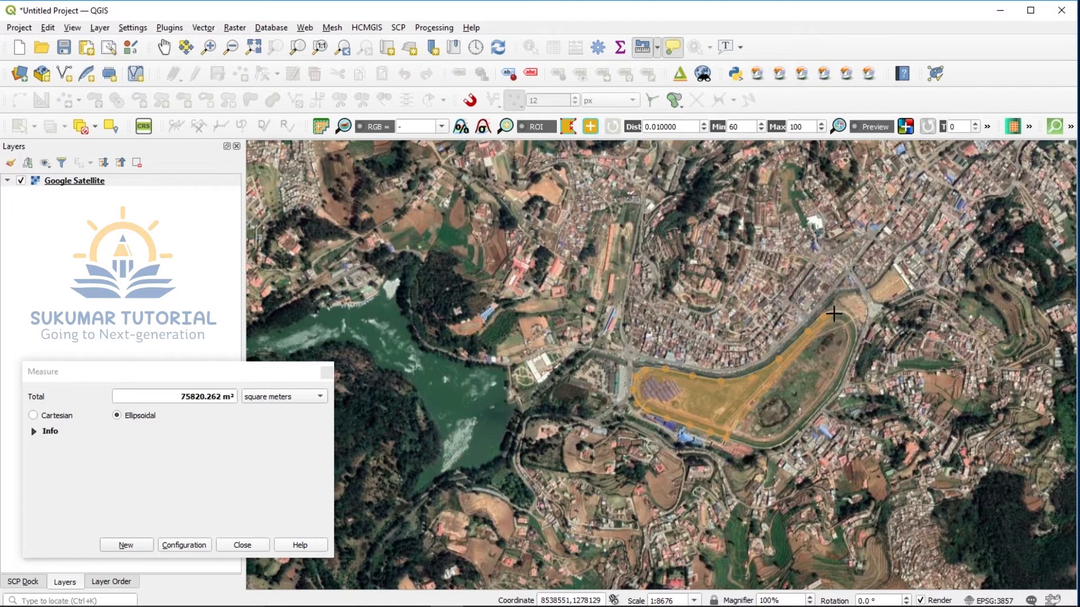
left_click(848, 313)
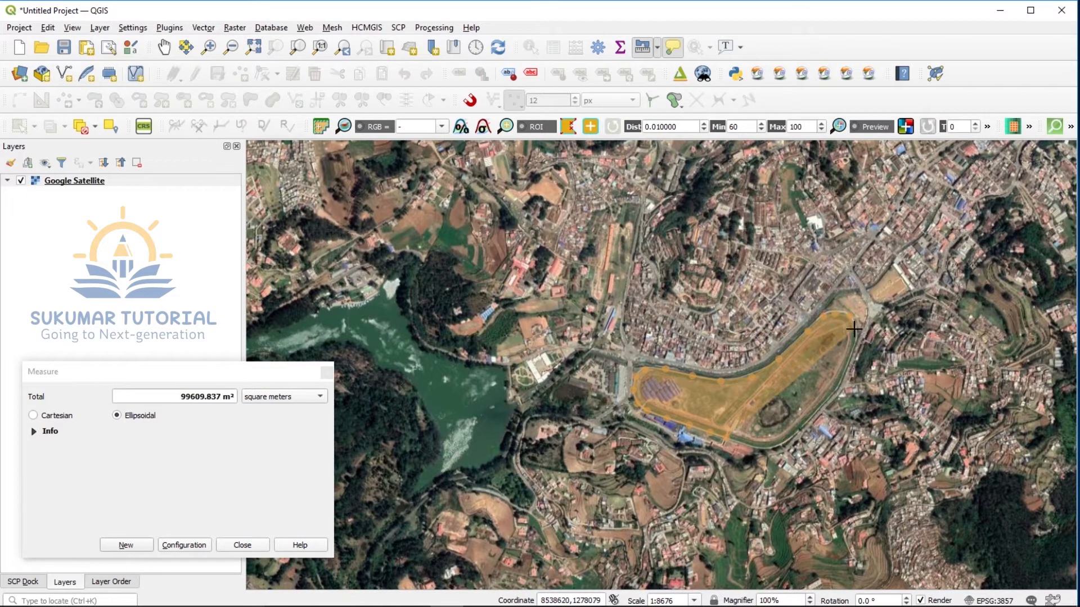
left_click(855, 329)
left_click(847, 355)
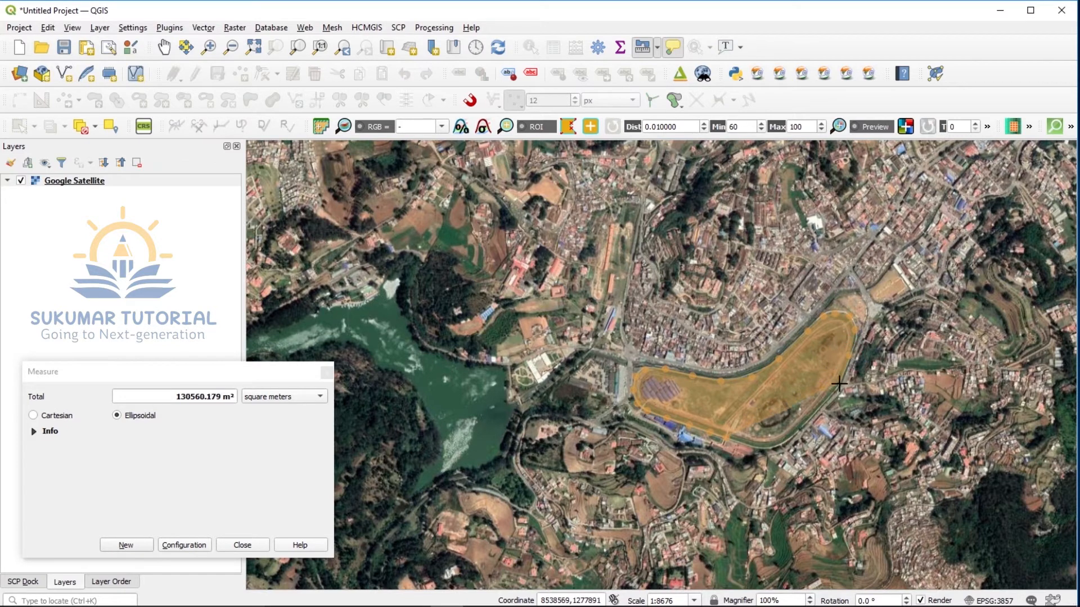
left_click(839, 384)
left_click(804, 422)
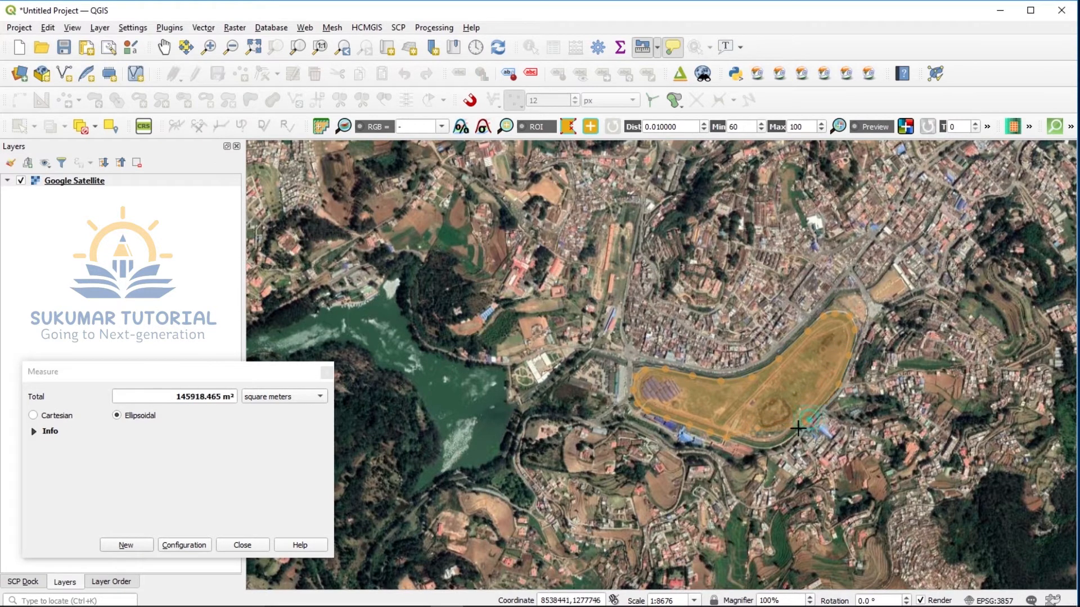
left_click(783, 443)
left_click(768, 448)
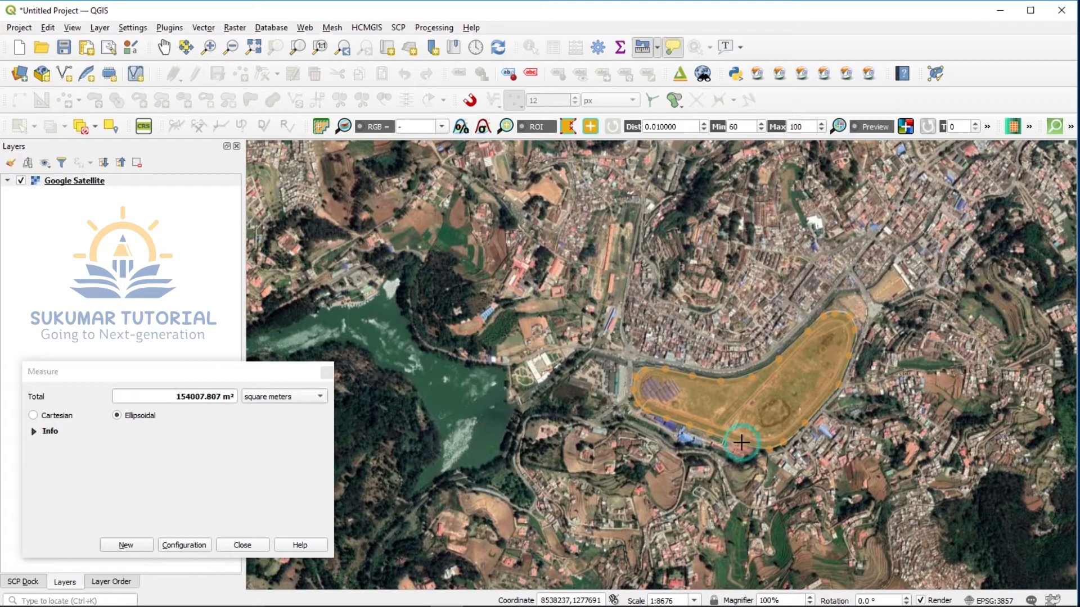
right_click(741, 442)
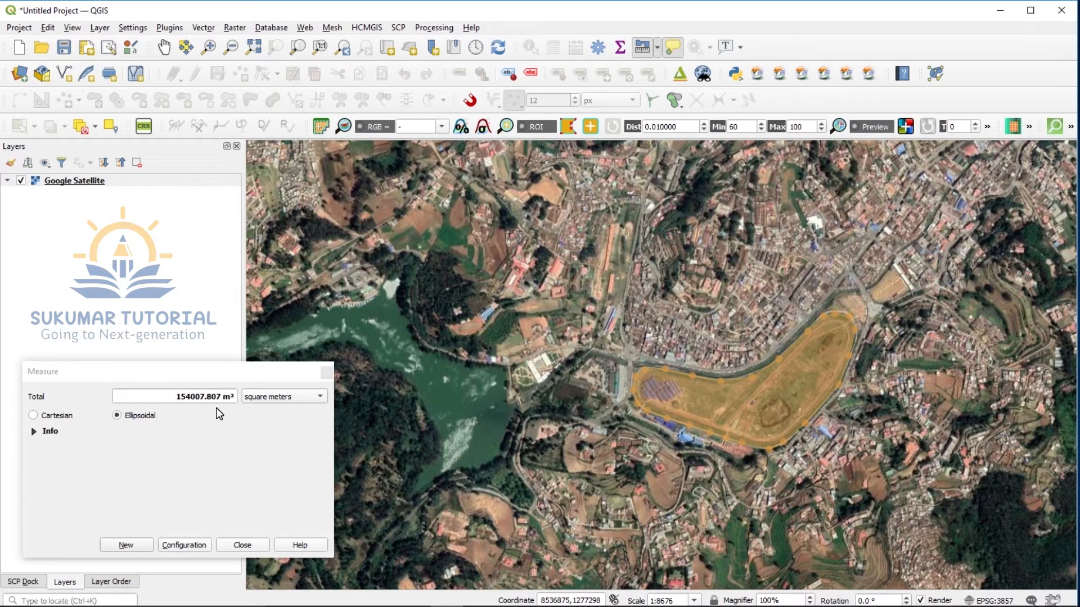
- Convert the racecourse's measured area to square kilometers, hectares, acres and square miles, and clear the measurement
left_click(322, 398)
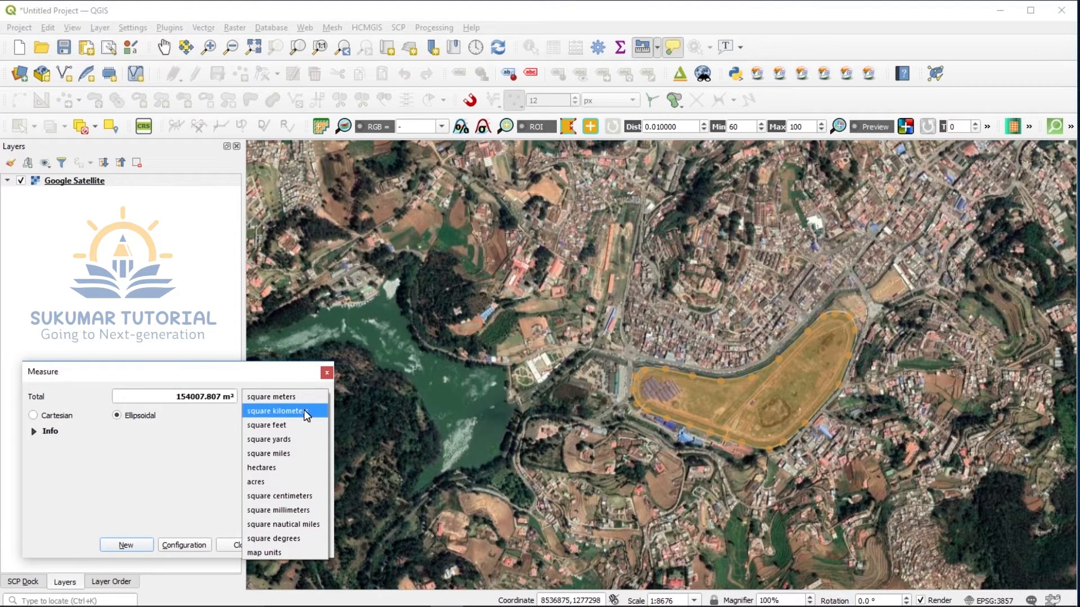
left_click(303, 409)
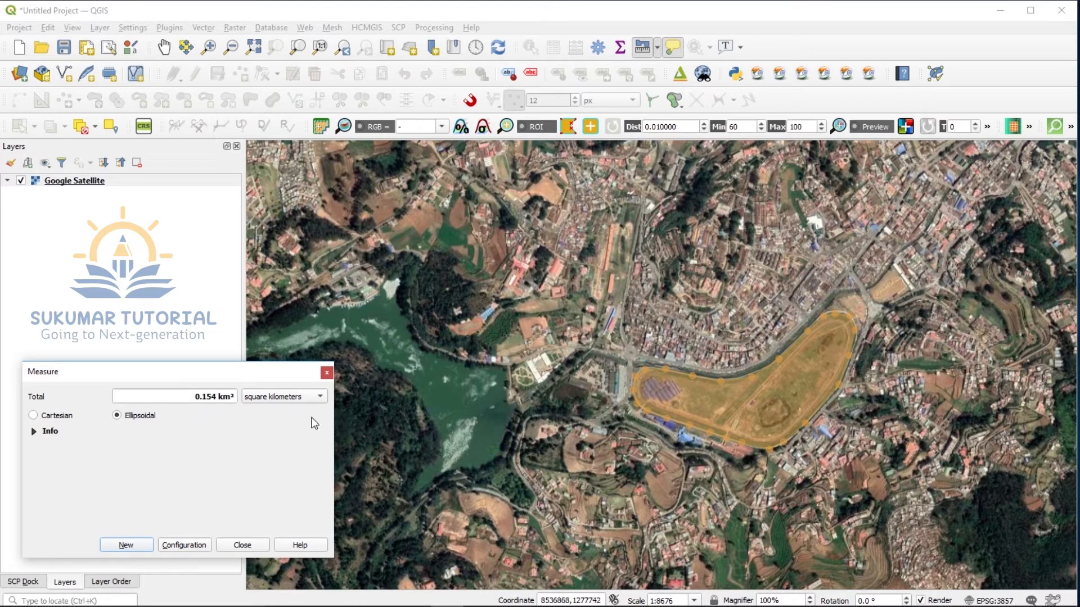
left_click(321, 398)
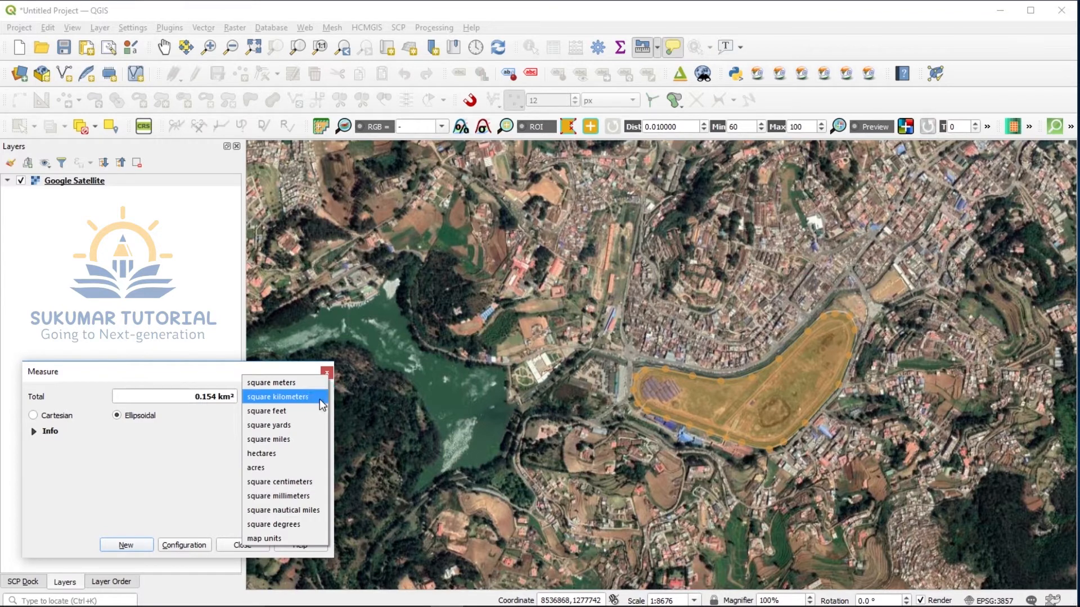
left_click(288, 452)
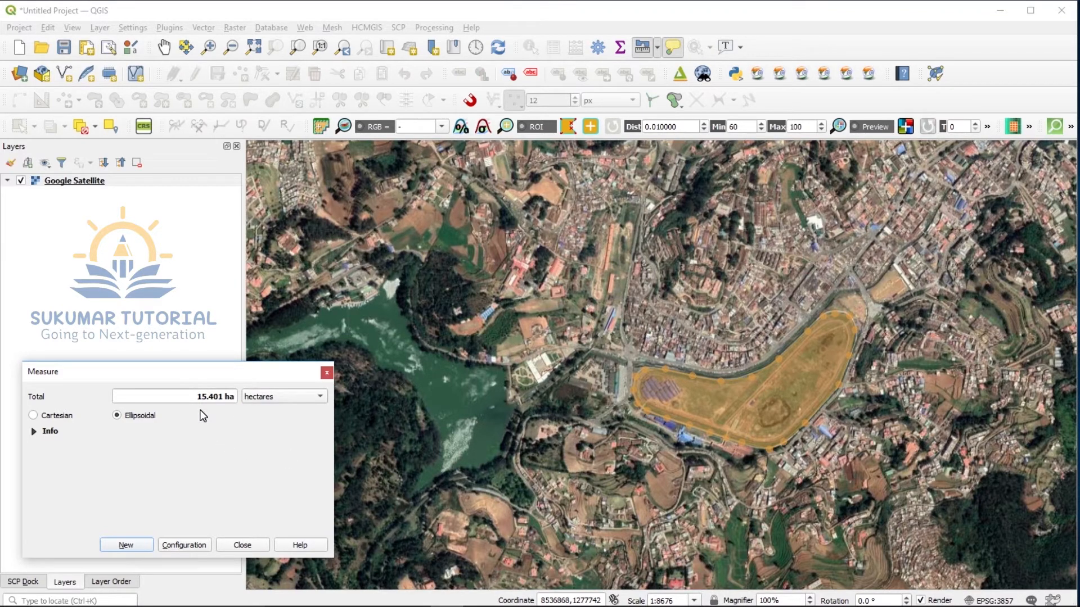
left_click(322, 398)
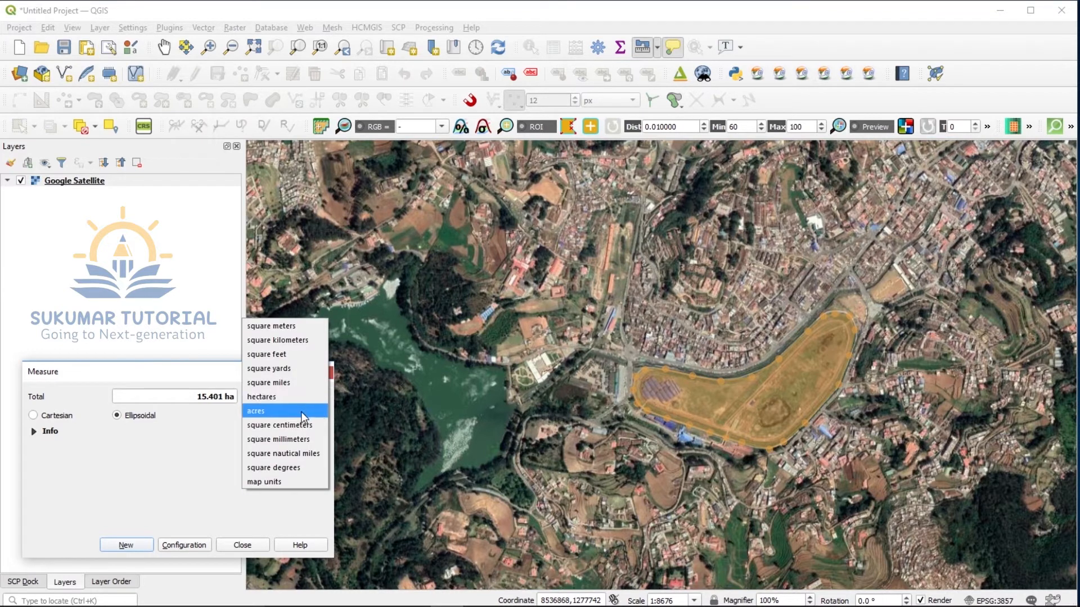
left_click(301, 412)
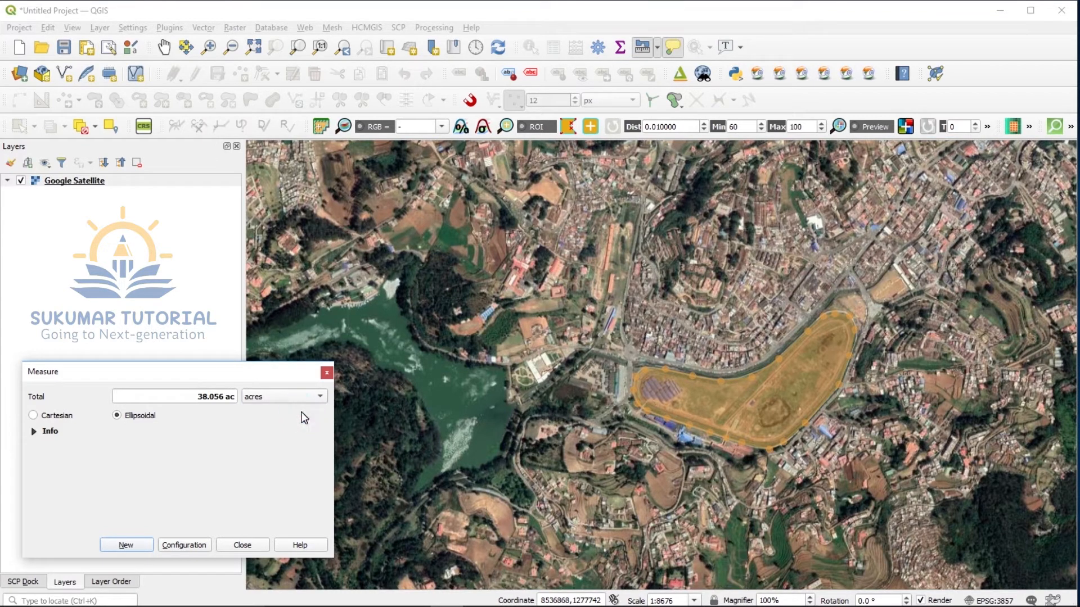
left_click(319, 398)
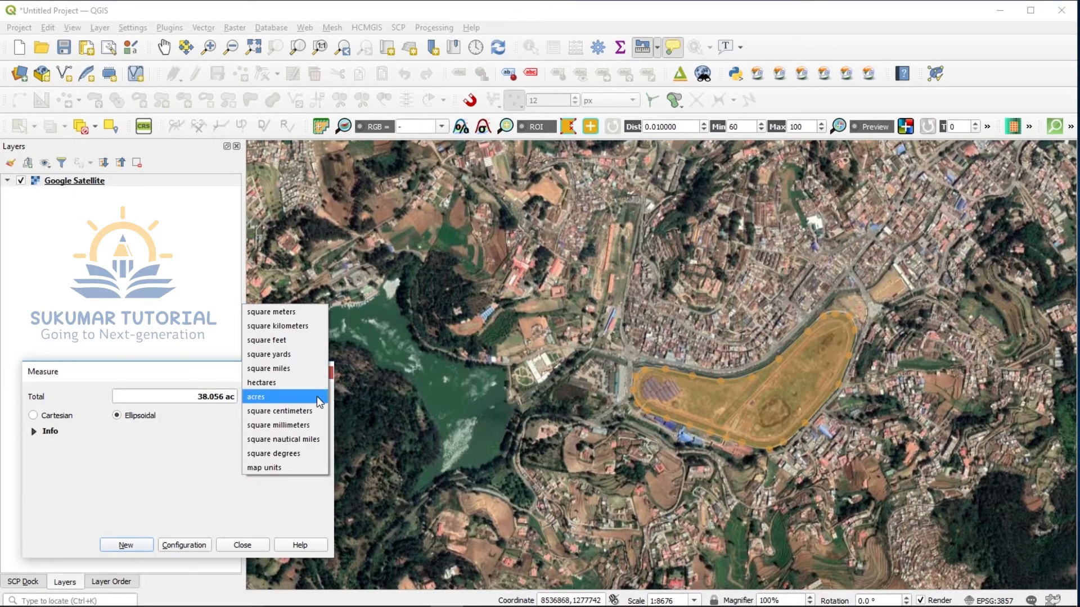
left_click(297, 369)
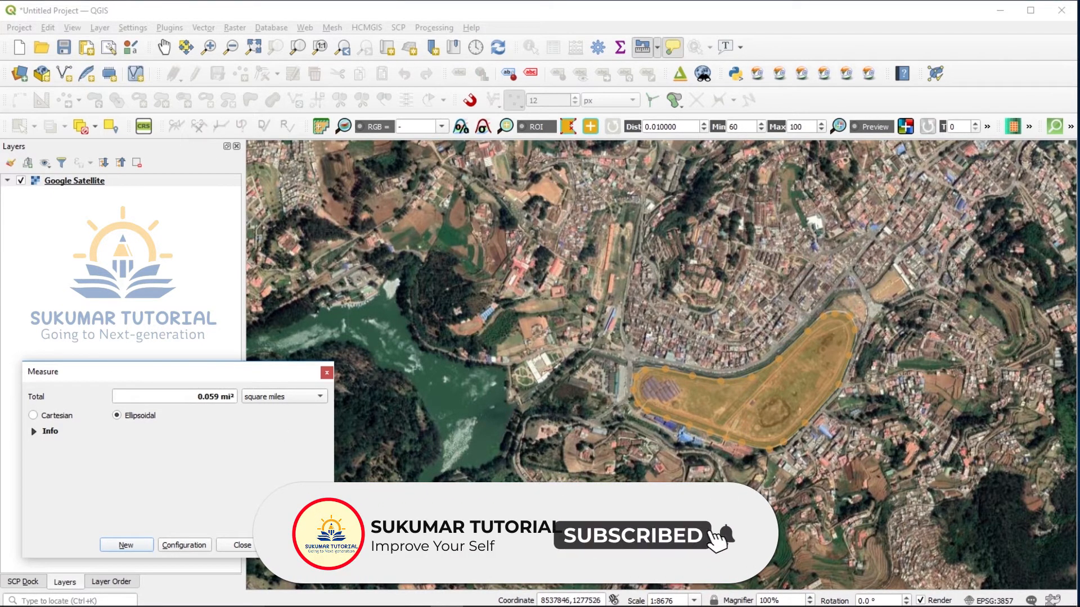
left_click(135, 546)
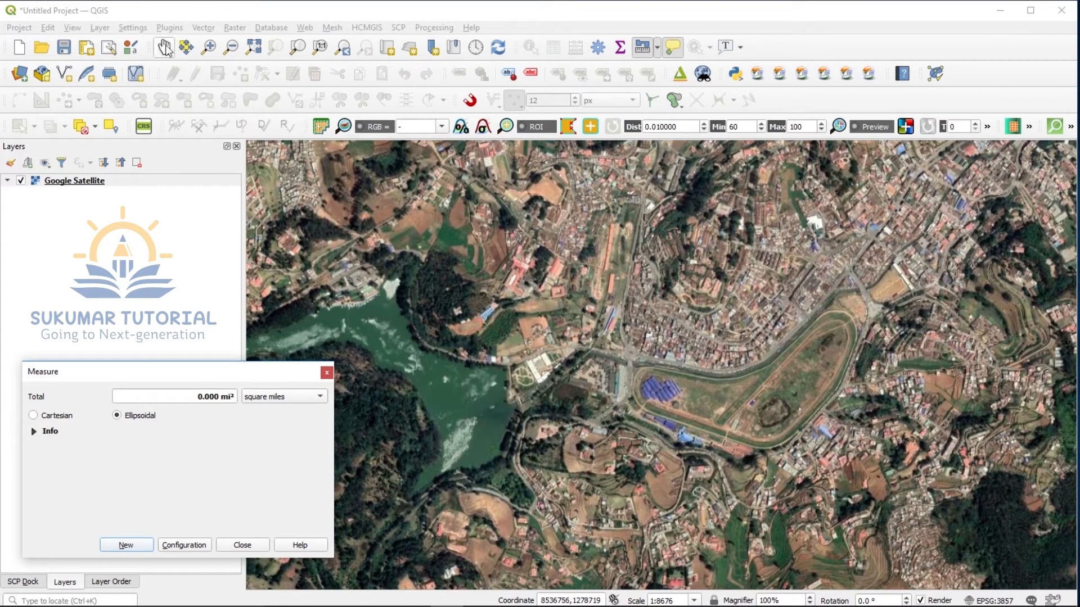
- Measure the ellipsoidal area of the green lake west of the racecourse in square meters by tracing a closed polygon along its shoreline
left_click(164, 47)
left_click_drag(557, 383, 874, 395)
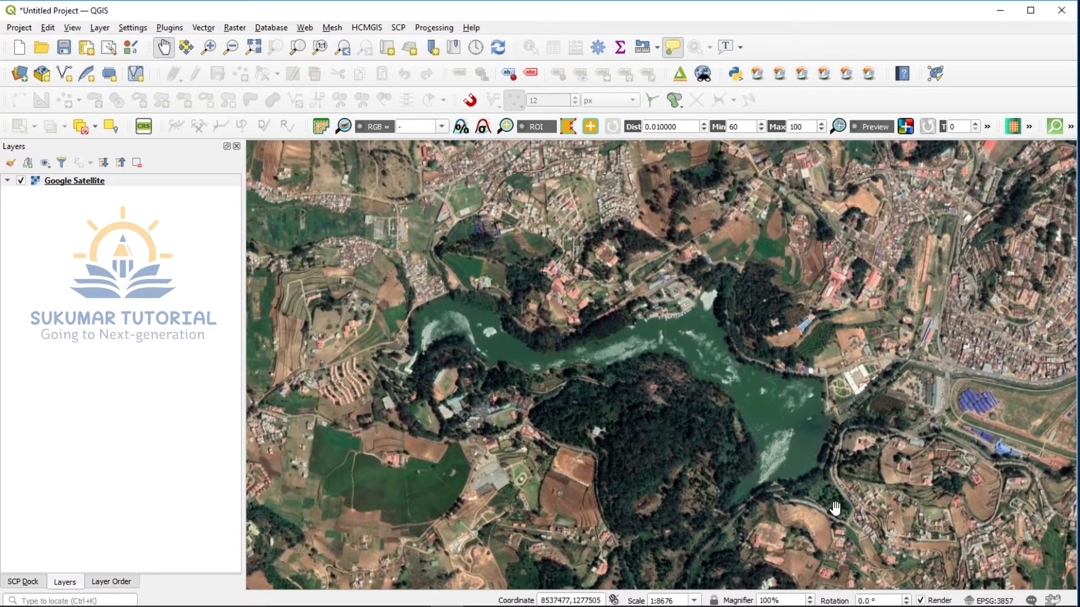
left_click(657, 49)
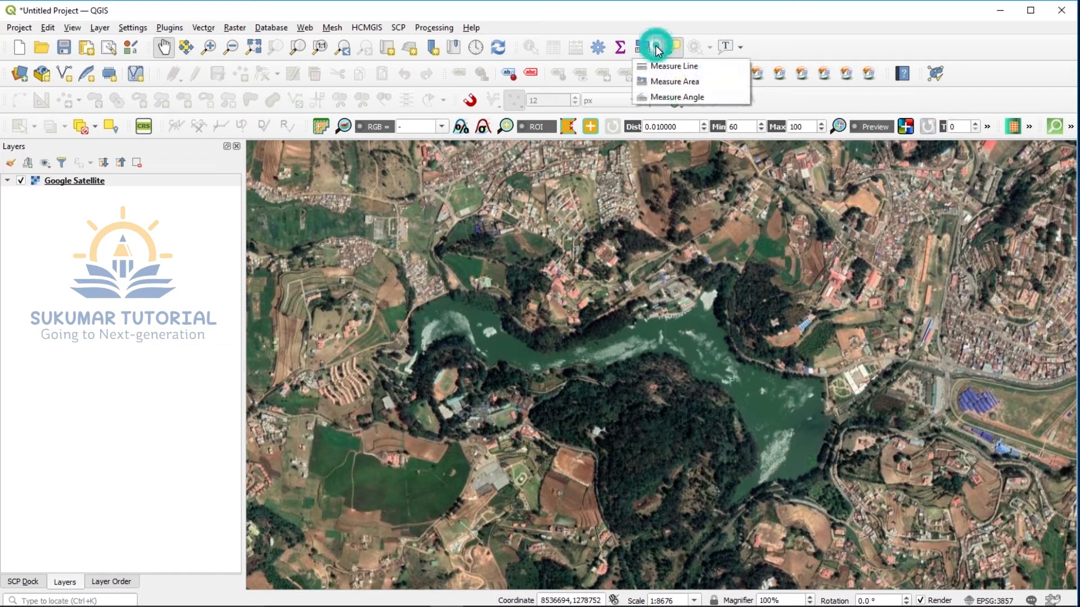
left_click(670, 83)
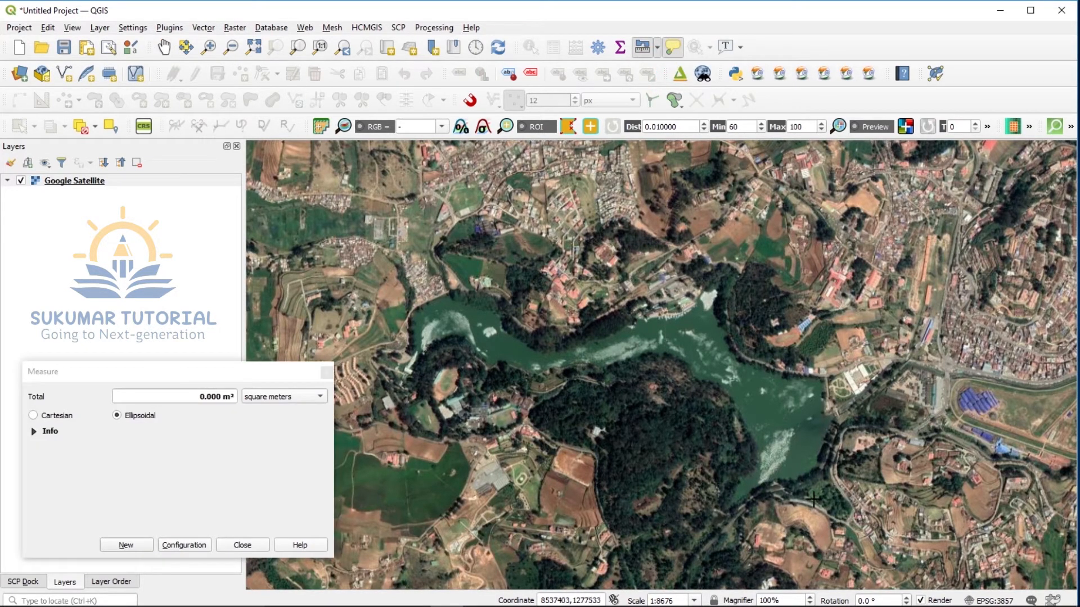
left_click(820, 469)
left_click(802, 476)
left_click(785, 479)
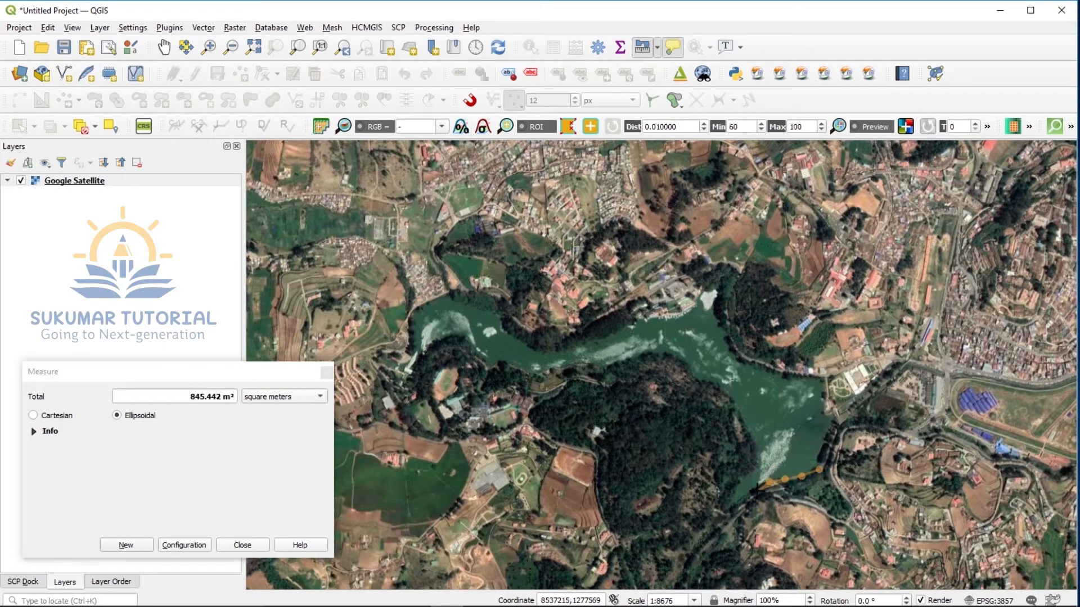
left_click(769, 482)
left_click(753, 495)
left_click(742, 506)
left_click(728, 509)
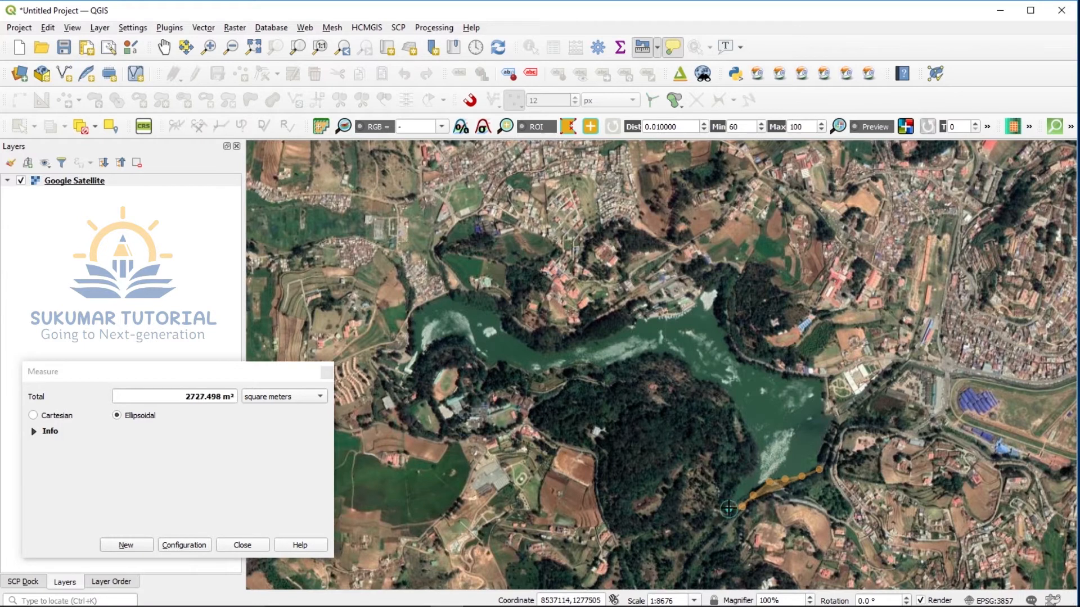
left_click(738, 481)
left_click(757, 466)
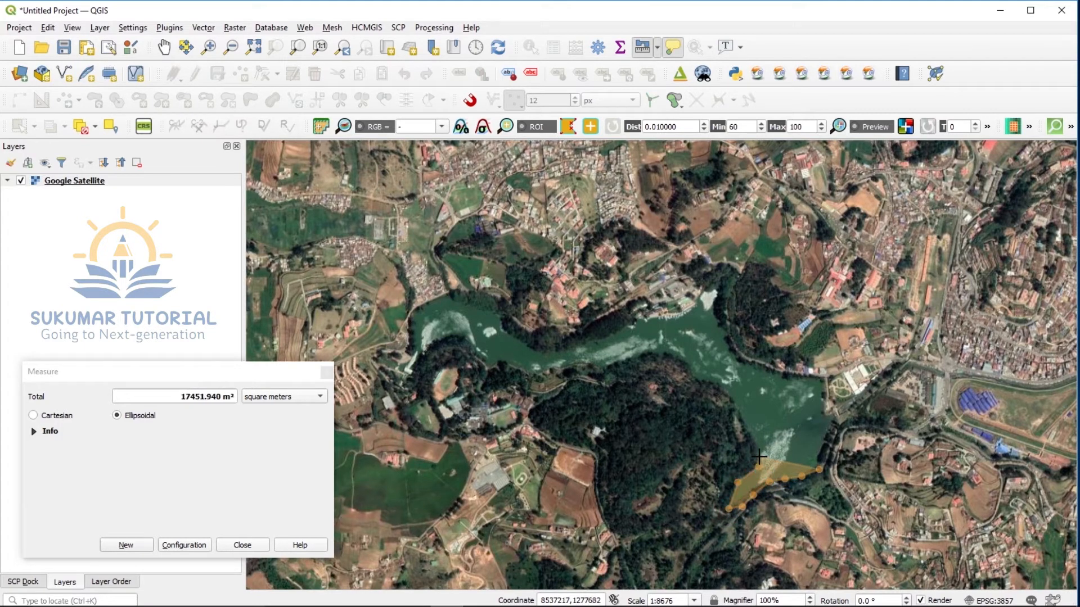
left_click(757, 449)
left_click(745, 421)
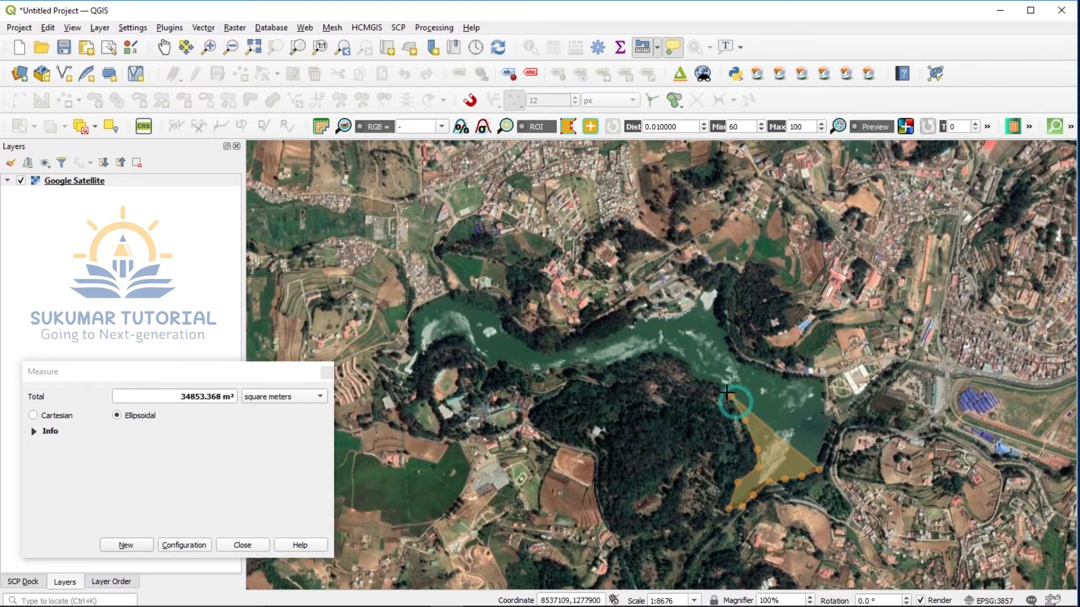
left_click(731, 397)
left_click(722, 389)
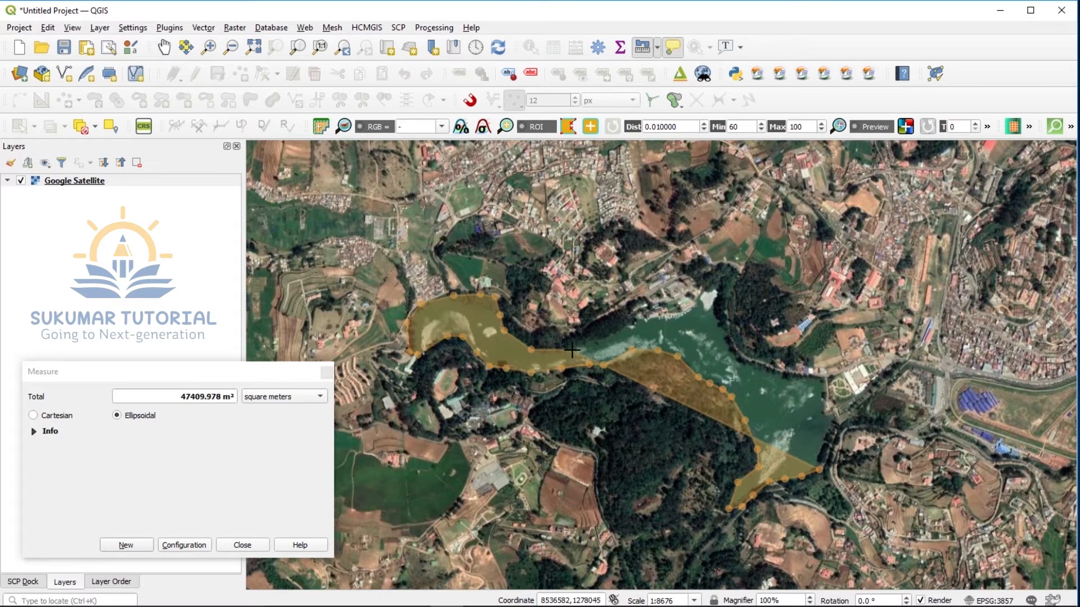
left_click(587, 343)
left_click(616, 332)
left_click(637, 323)
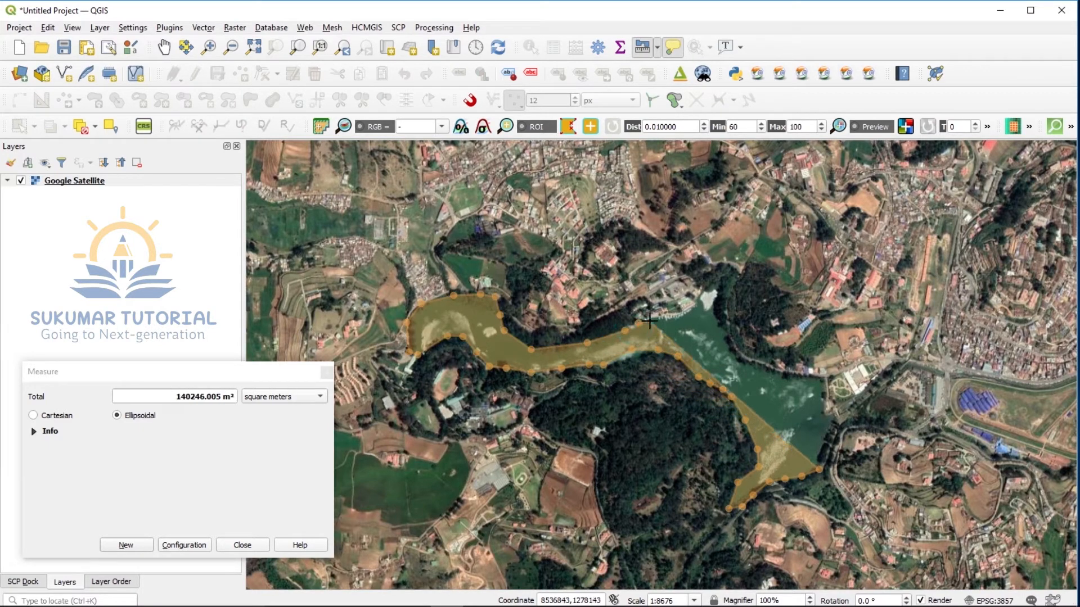
left_click(657, 321)
left_click(689, 314)
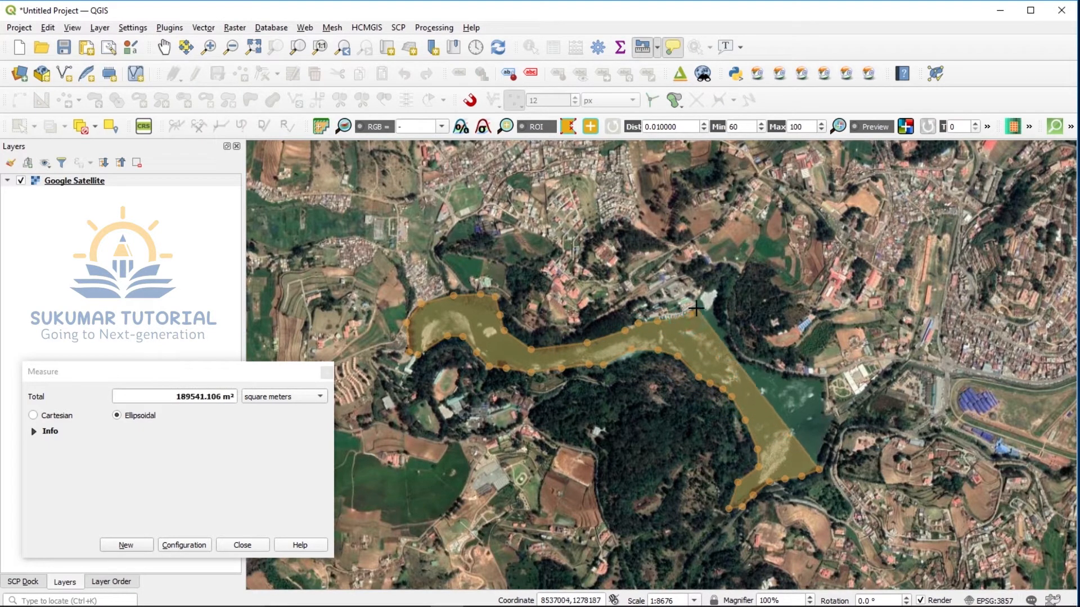
left_click(702, 297)
left_click(706, 311)
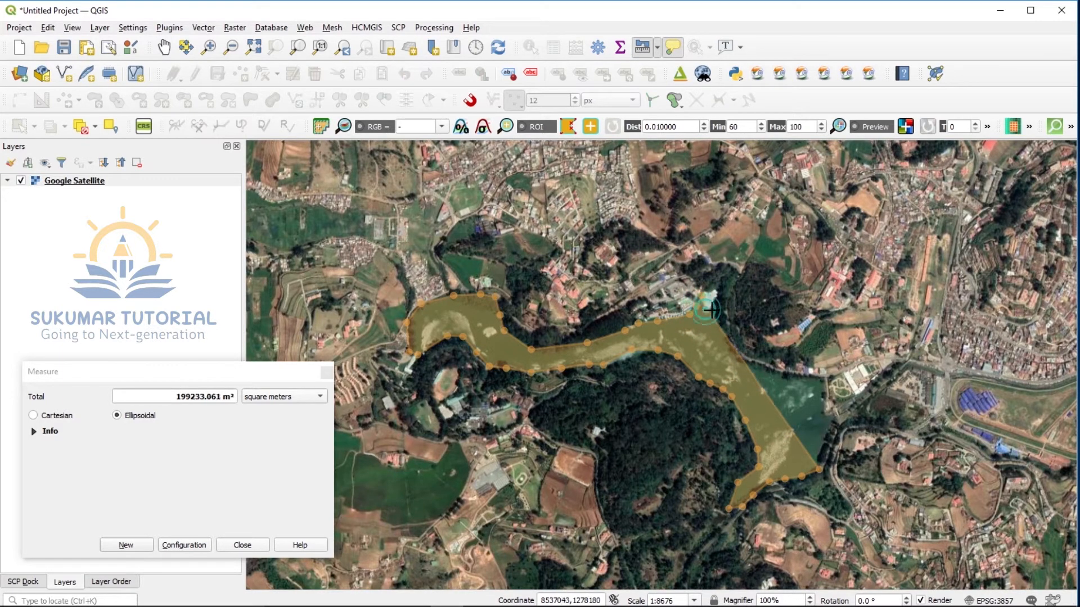
left_click(718, 316)
left_click(729, 348)
left_click(744, 361)
left_click(777, 371)
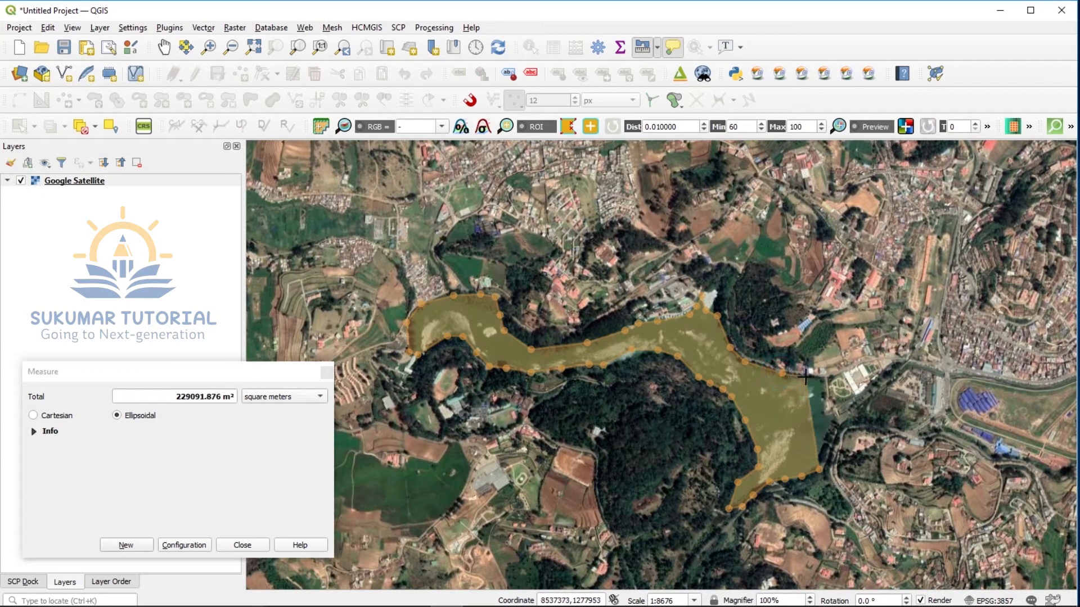
left_click(808, 377)
left_click(822, 378)
left_click(828, 398)
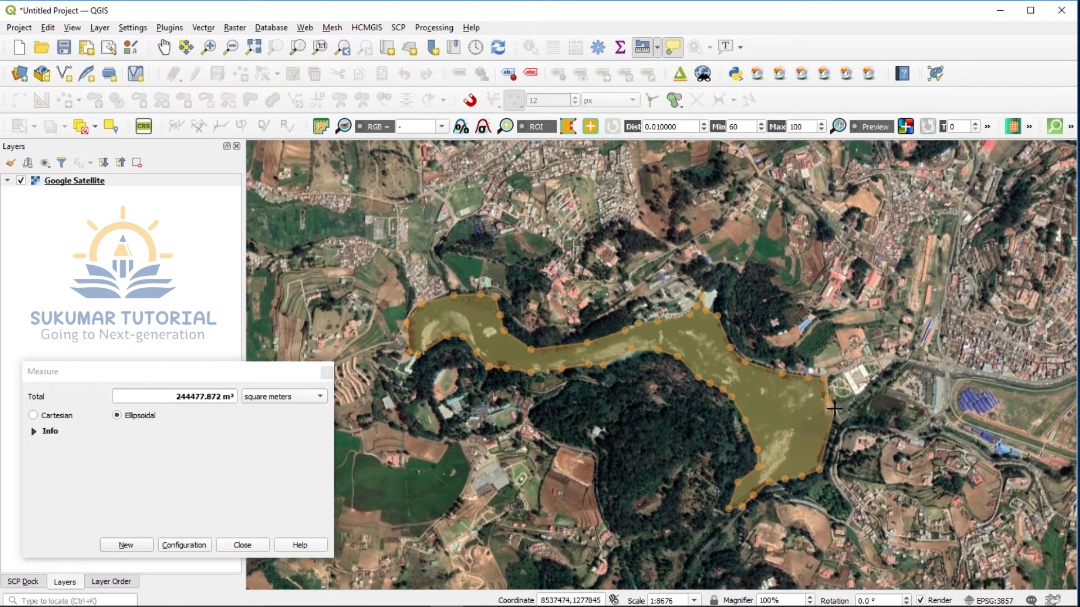
left_click(834, 409)
left_click(837, 423)
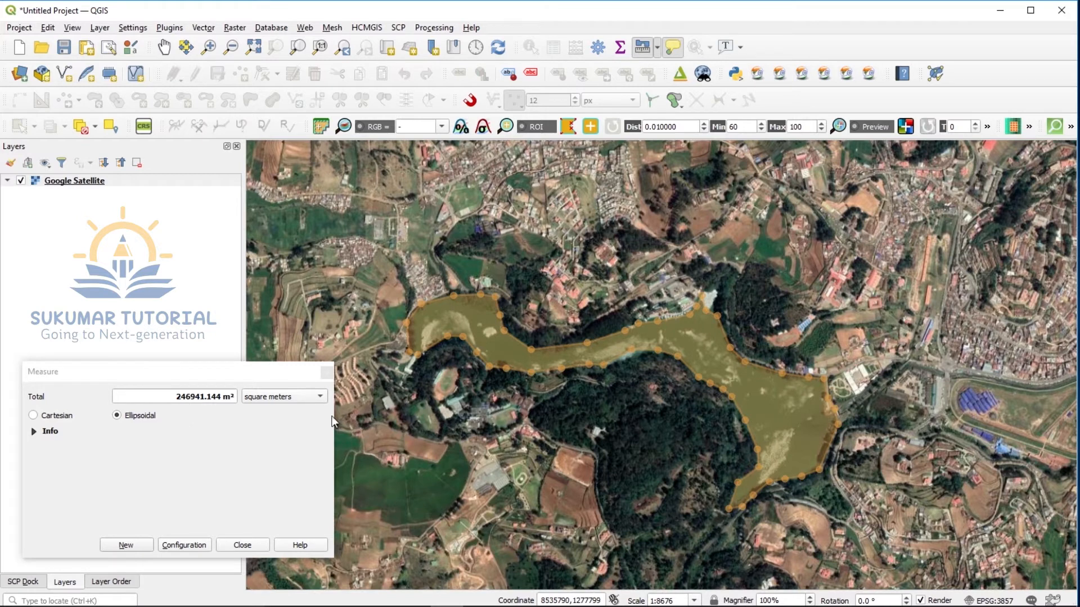
- Convert the lake's measured area to square kilometers and hectares, and clear the measurement
left_click(319, 397)
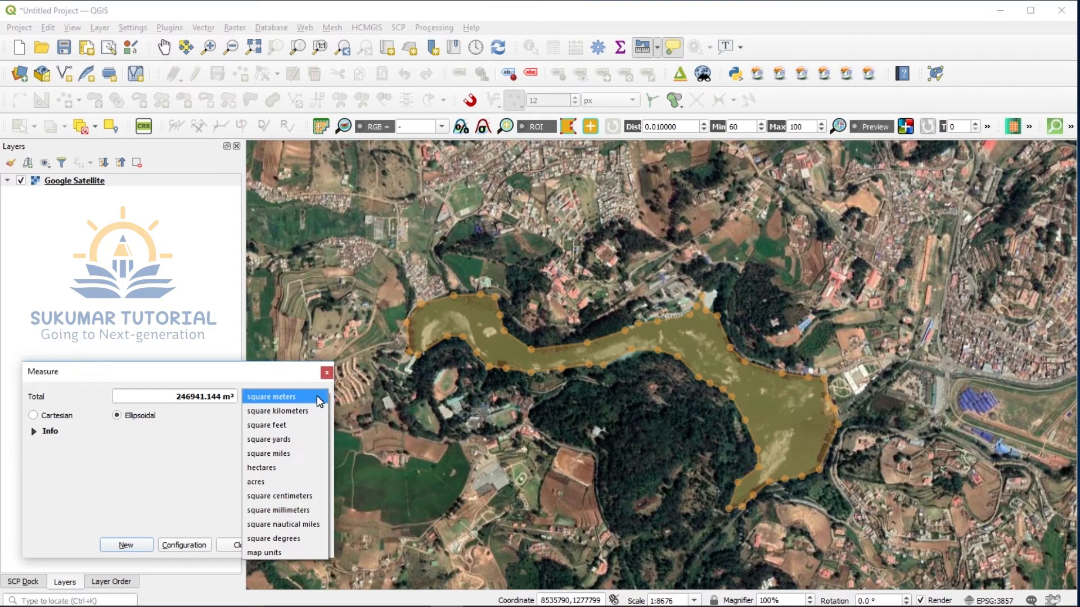
left_click(306, 411)
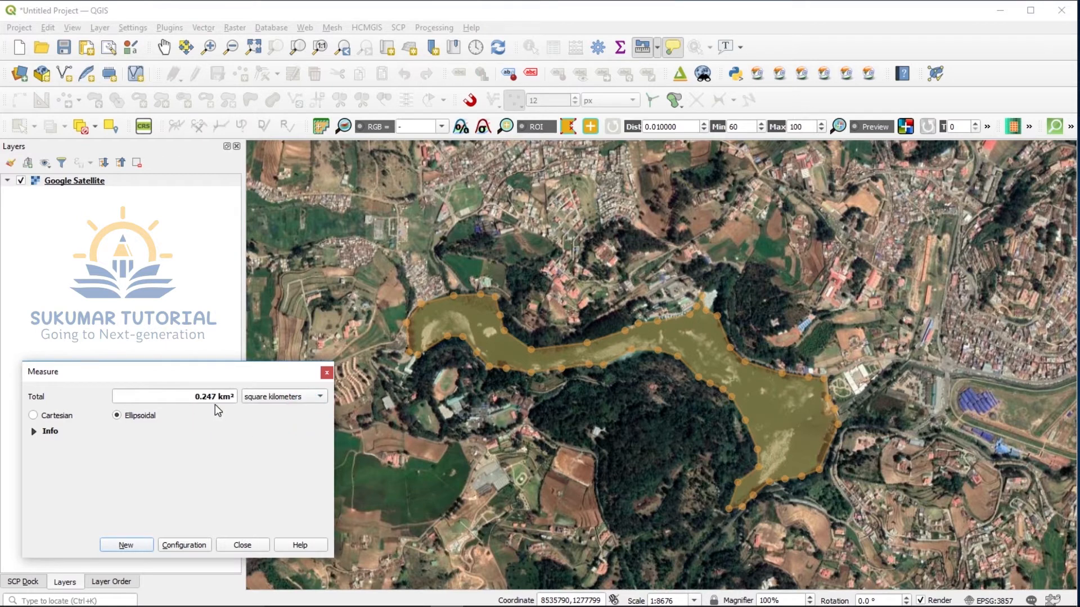
left_click(320, 397)
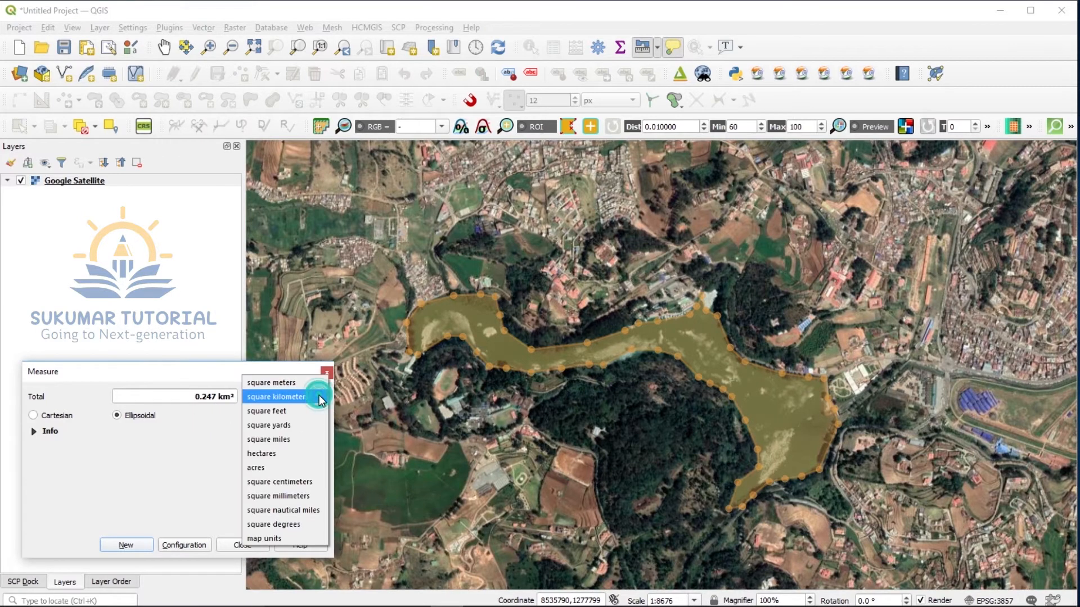
left_click(285, 450)
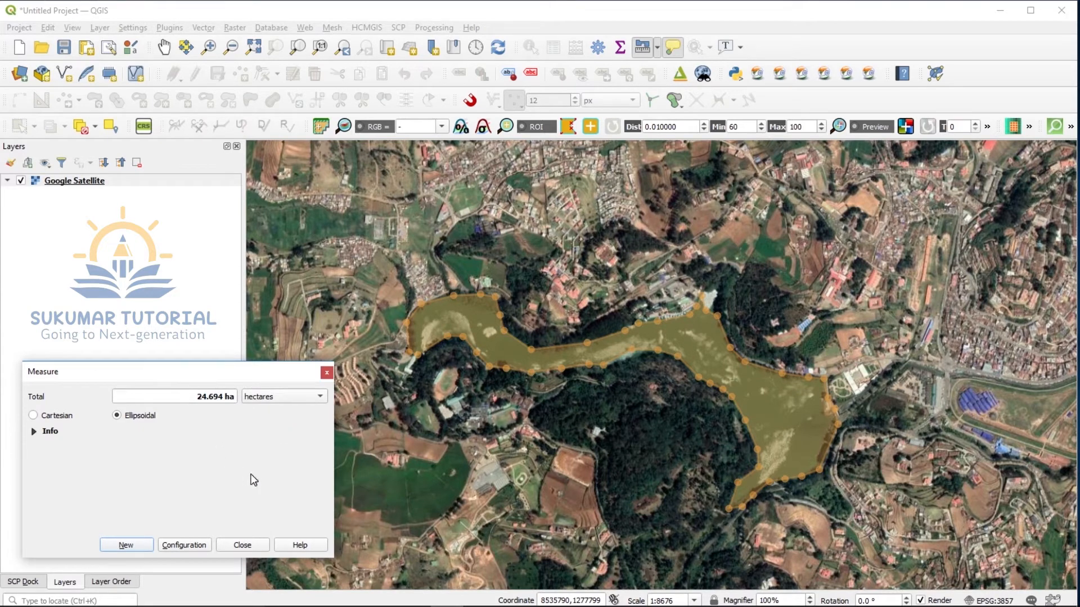
left_click(134, 548)
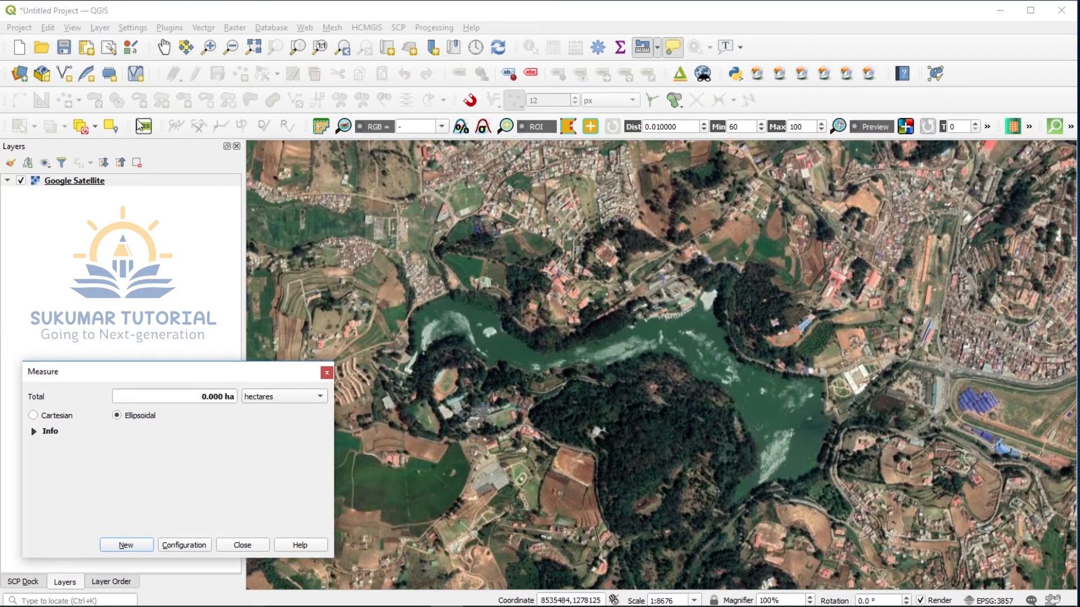
- Measure the ellipsoidal length of the road from the junction west of the racecourse, along its northern edge, to the town junction in the northeast
left_click(165, 49)
left_click_drag(743, 306, 357, 340)
left_click_drag(960, 447, 931, 433)
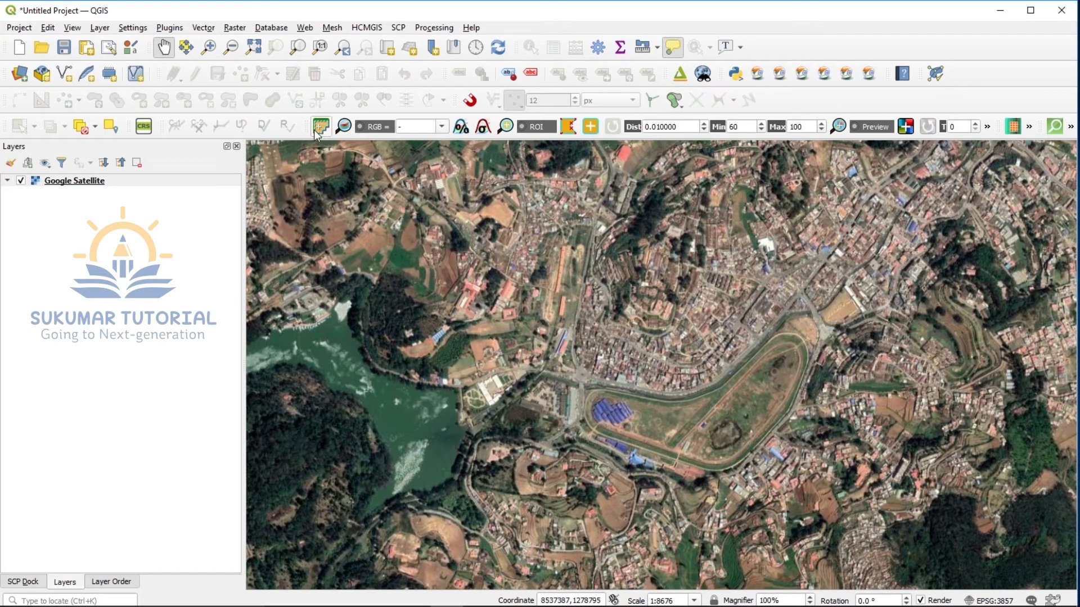
left_click(657, 48)
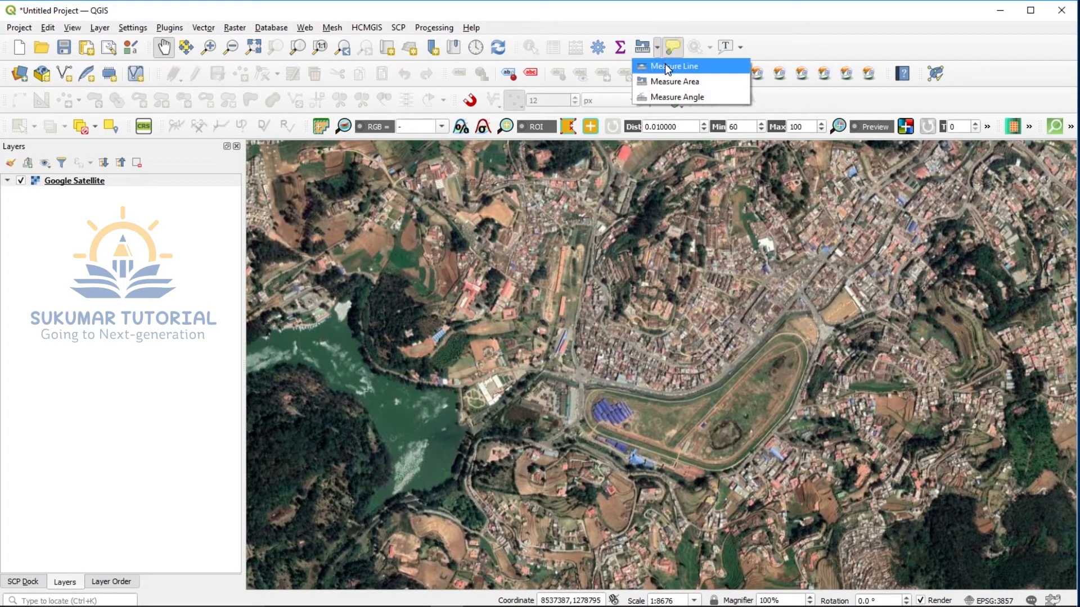
left_click(664, 64)
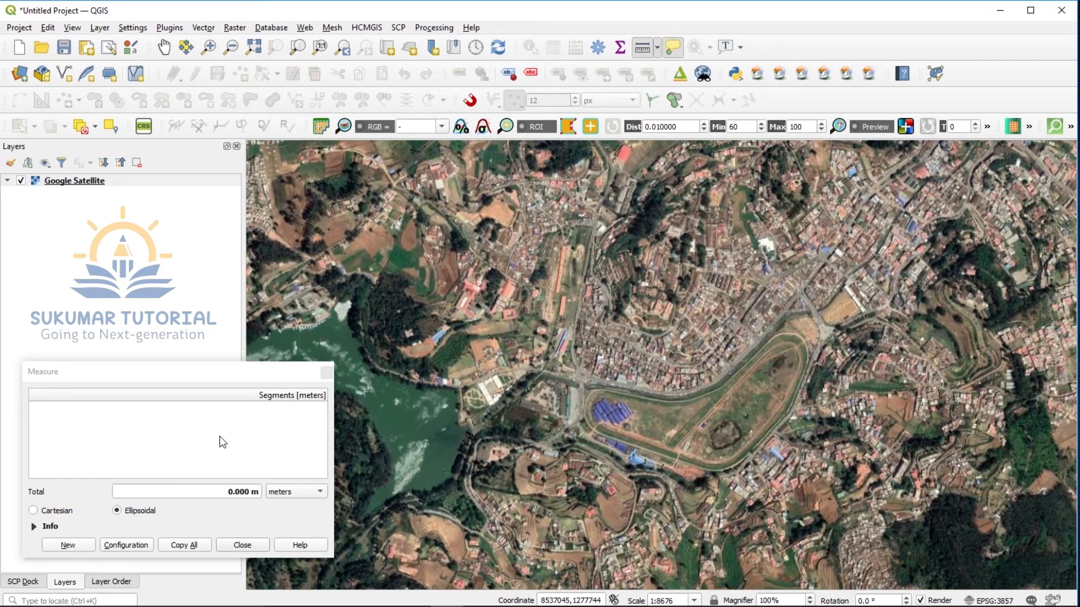
left_click(580, 382)
left_click(599, 384)
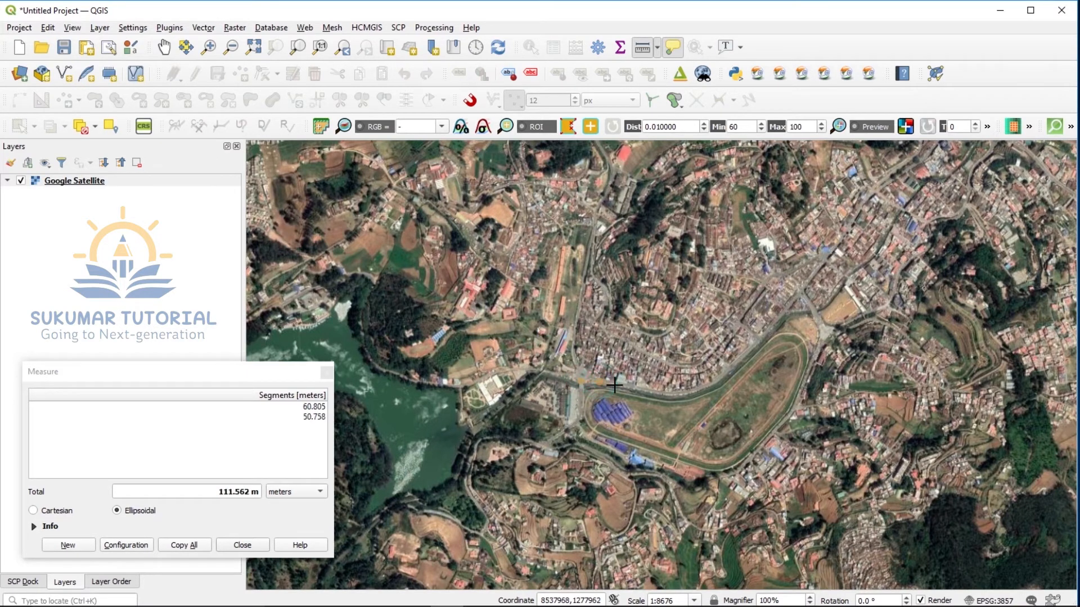
left_click(634, 389)
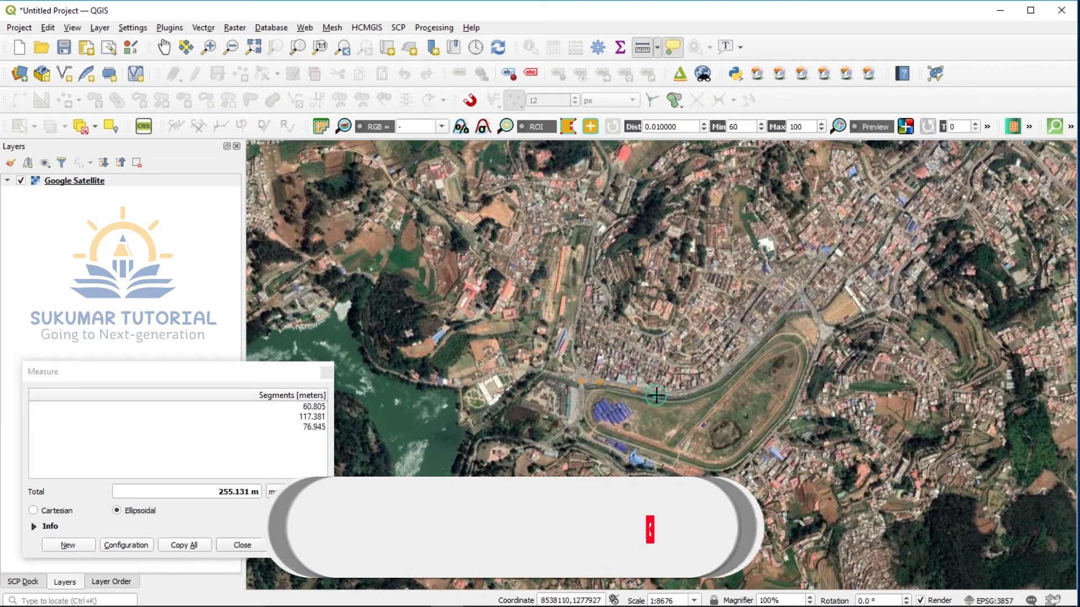
left_click(657, 395)
left_click(701, 390)
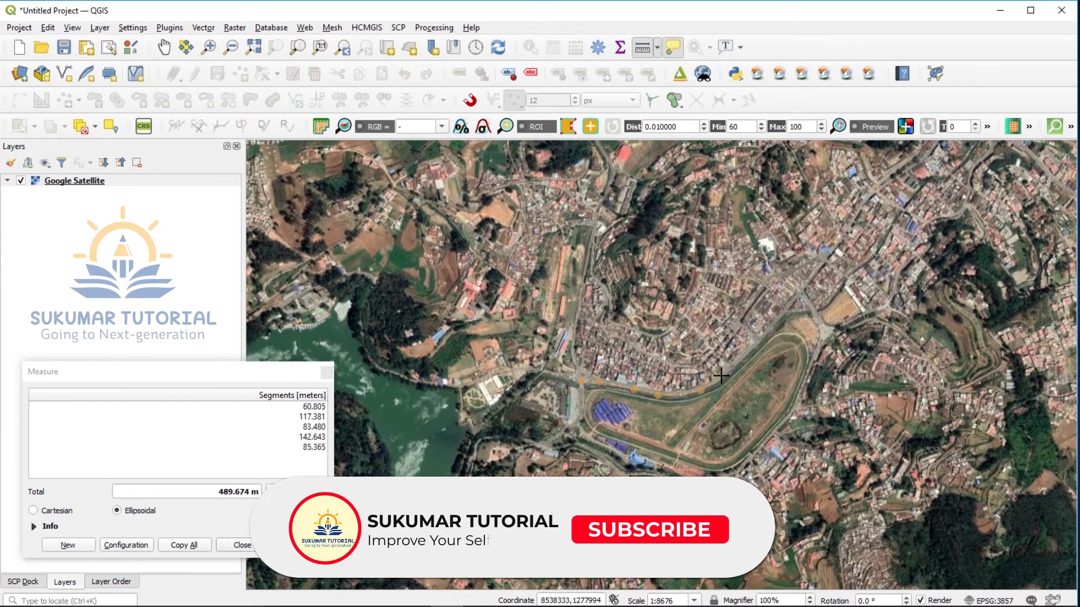
left_click(726, 370)
left_click(752, 346)
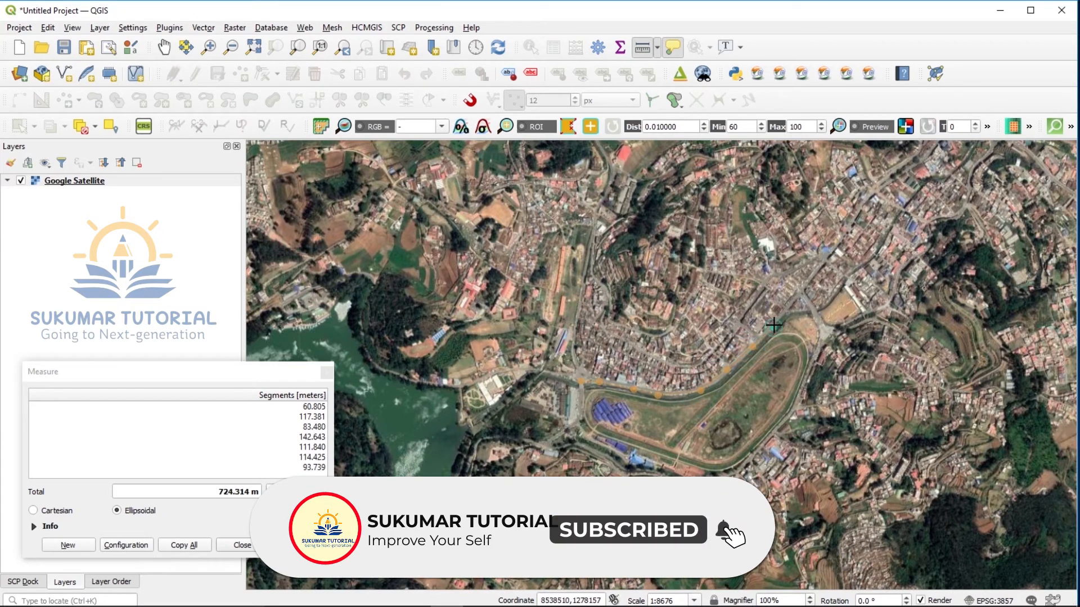
left_click(774, 324)
left_click(786, 307)
left_click(800, 289)
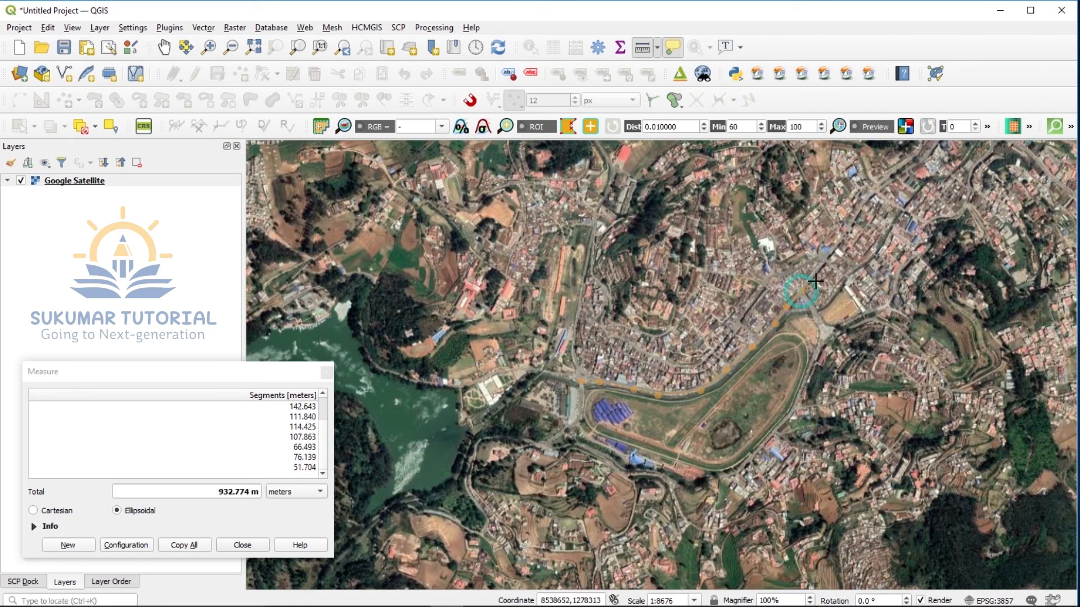
left_click(829, 252)
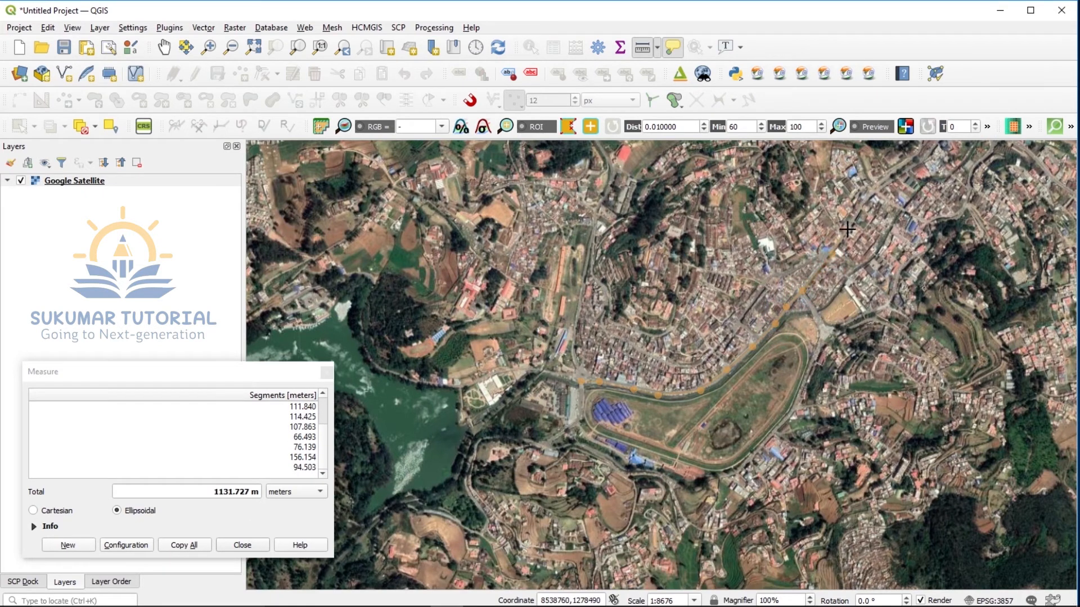
left_click(850, 226)
left_click(866, 206)
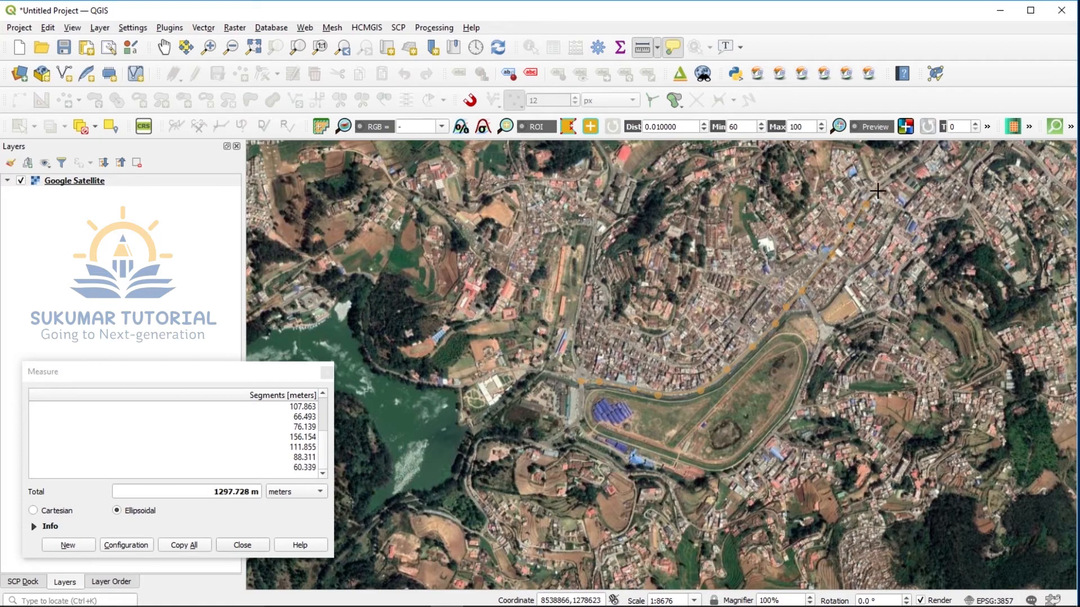
left_click(877, 190)
left_click(906, 168)
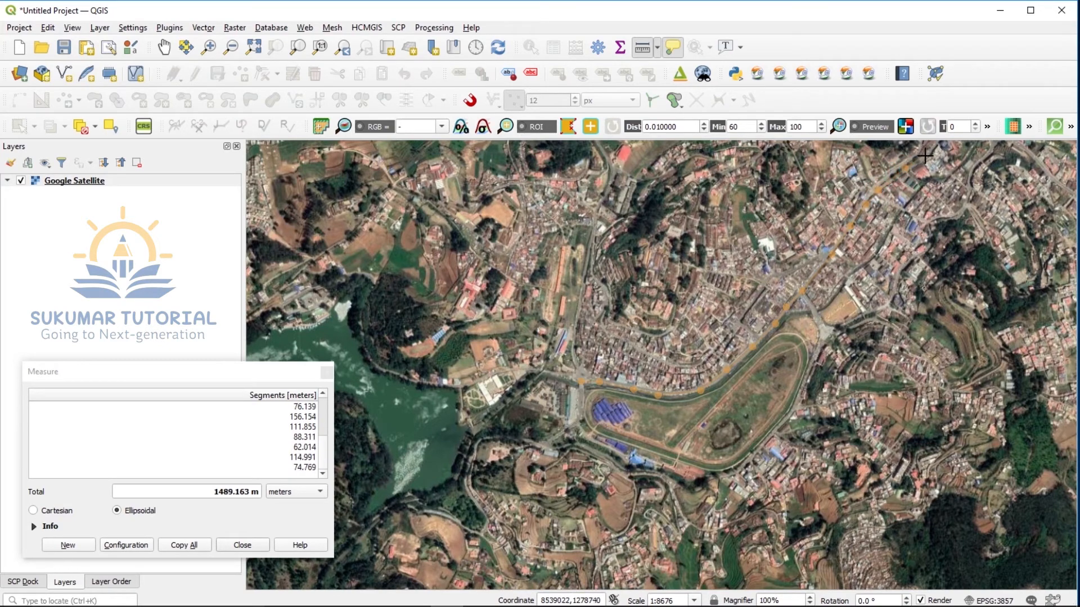
left_click(925, 156)
key("Right")
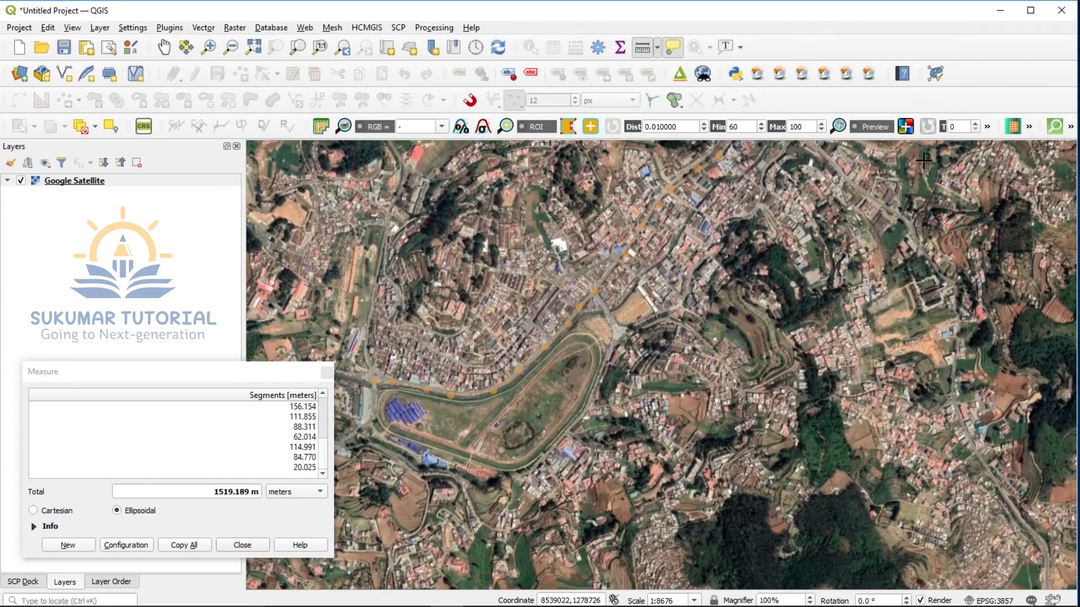
key("Up")
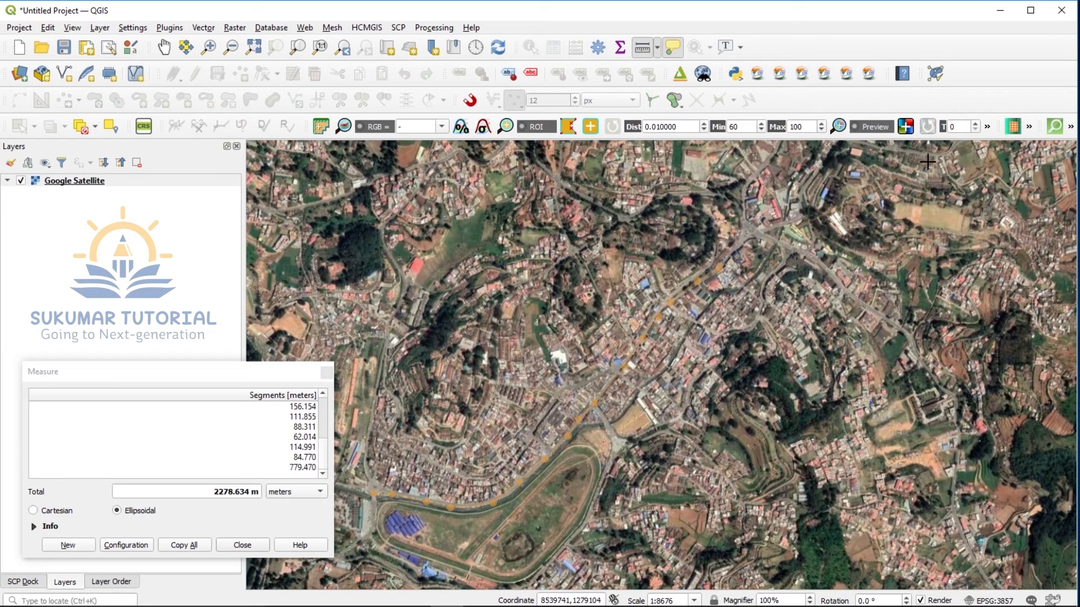
left_click(754, 230)
- Convert the road's measured length to kilometers and miles, moving the measurement window clear of the road's starting point
left_click(319, 493)
left_click(310, 488)
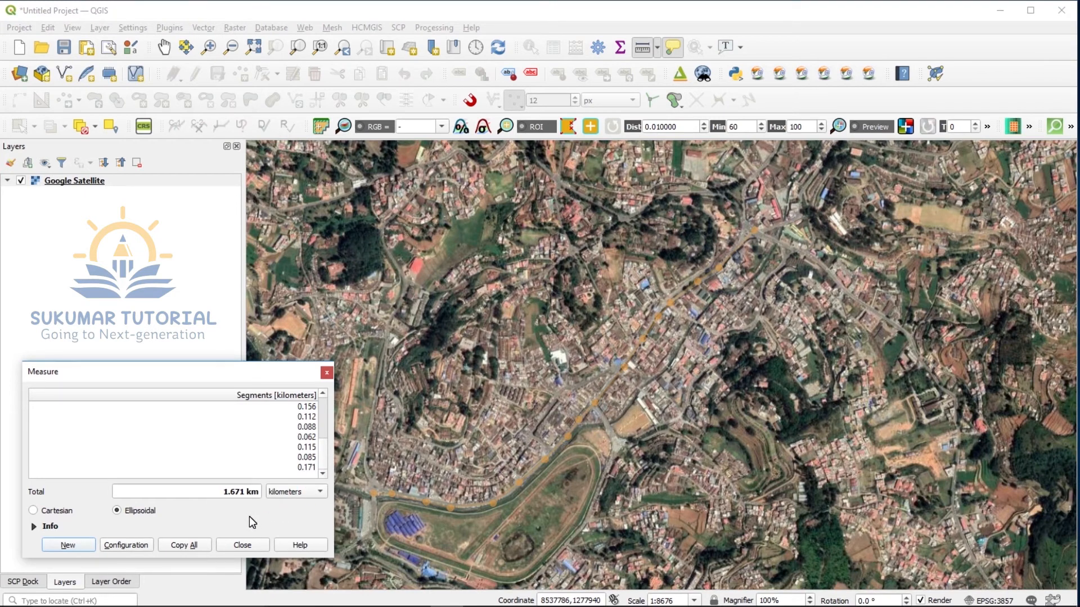
left_click_drag(194, 372, 231, 223)
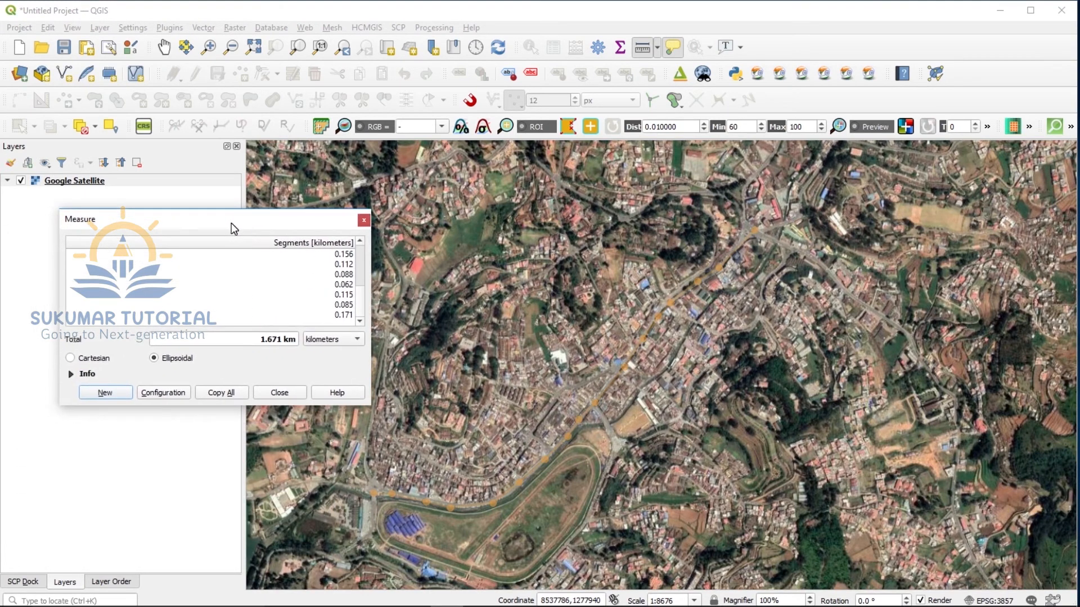
left_click(358, 340)
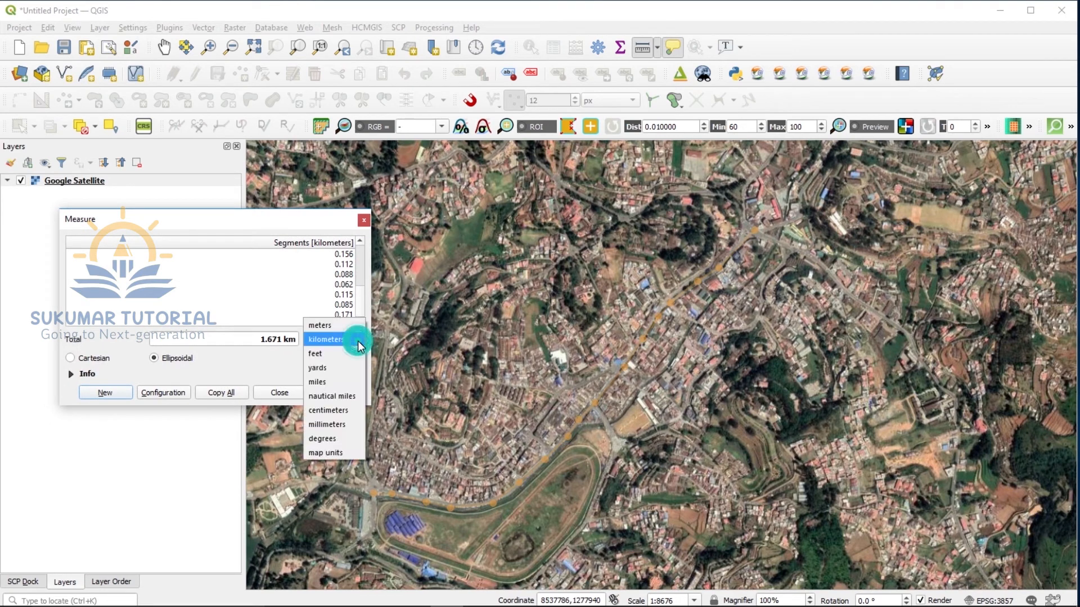
left_click(342, 383)
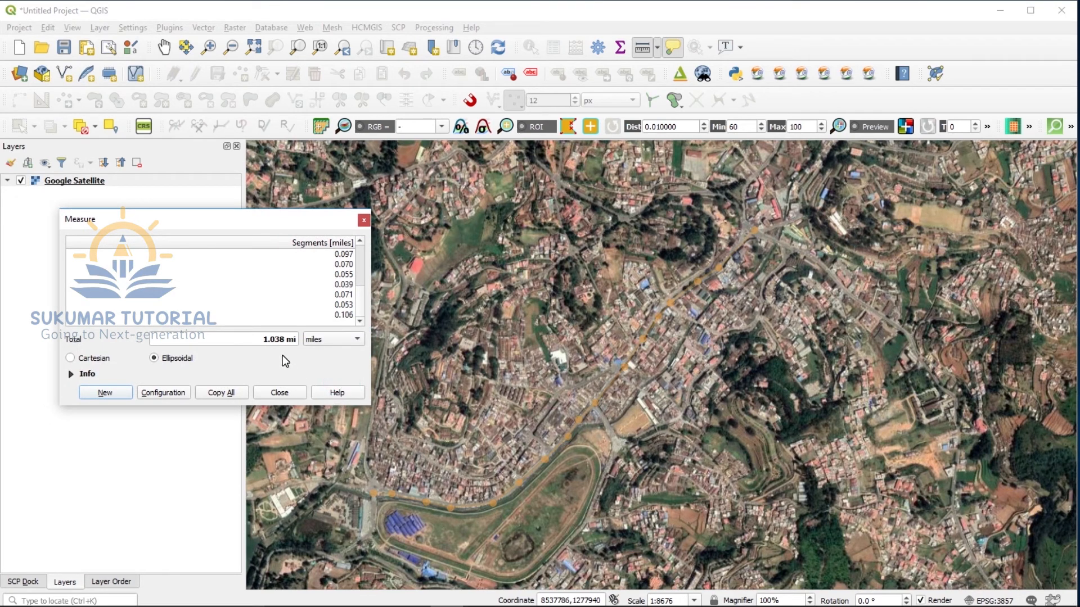
left_click(356, 339)
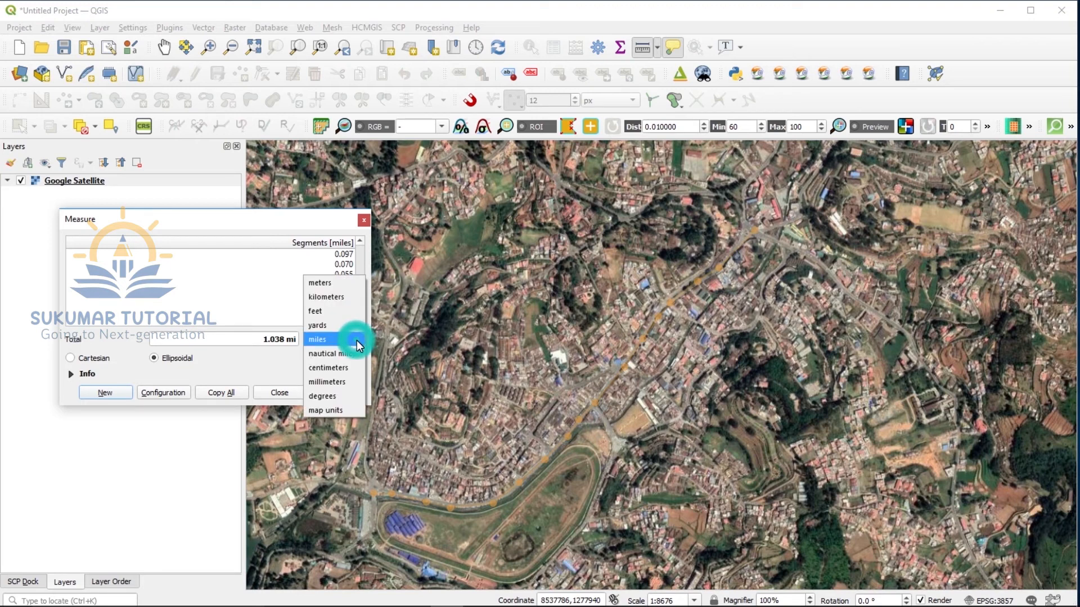